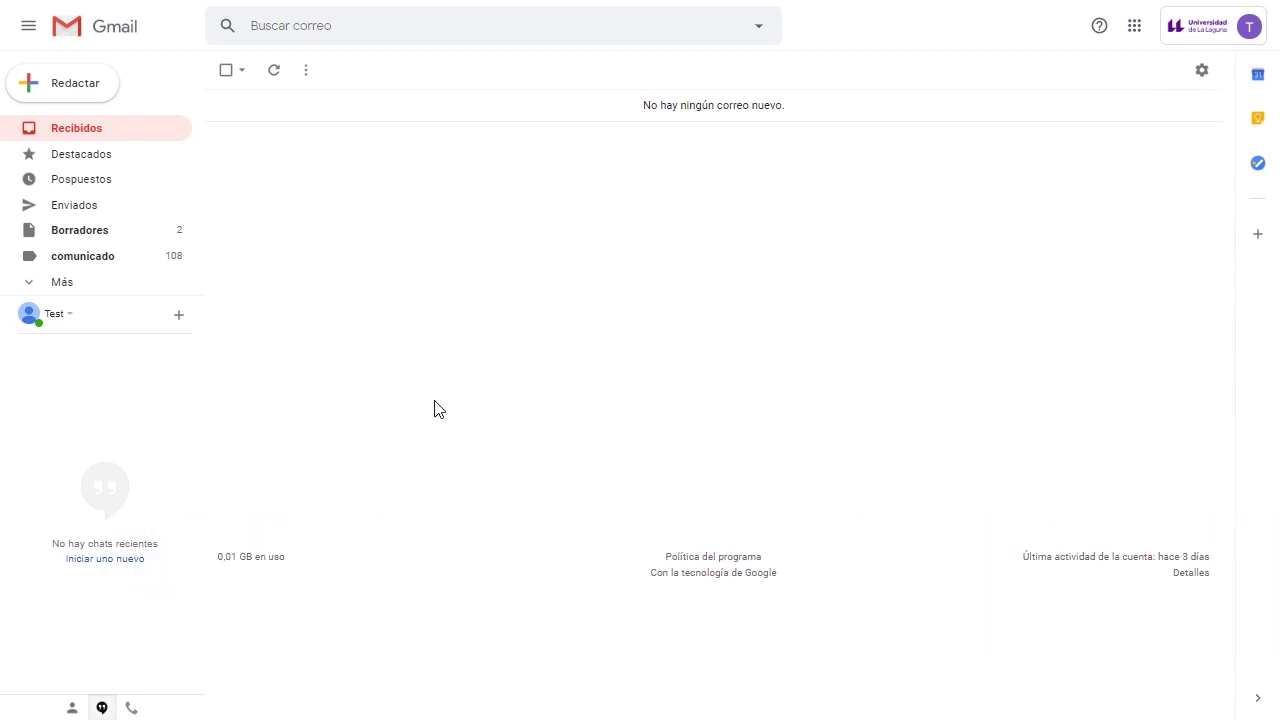
- Switch from the mailbox to Google Drive and open the Asignatura1 folder in Mi unidad
click(1136, 28)
click(1224, 122)
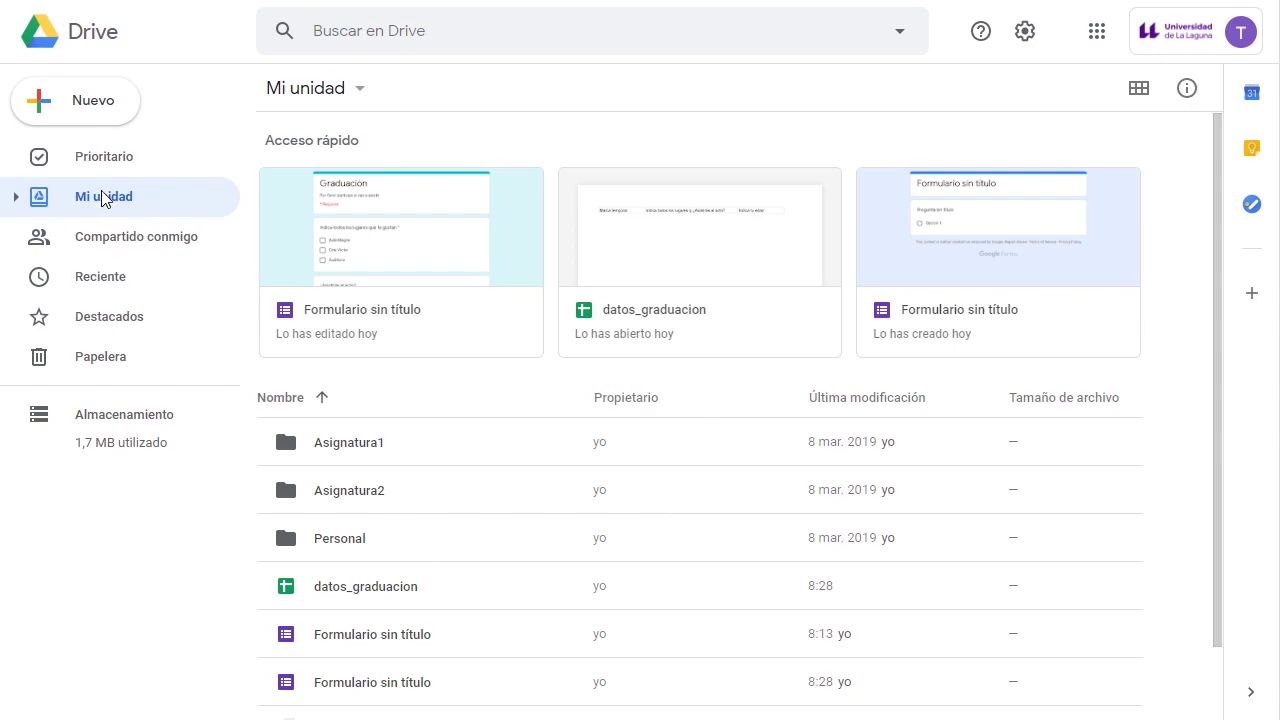
double_click(357, 445)
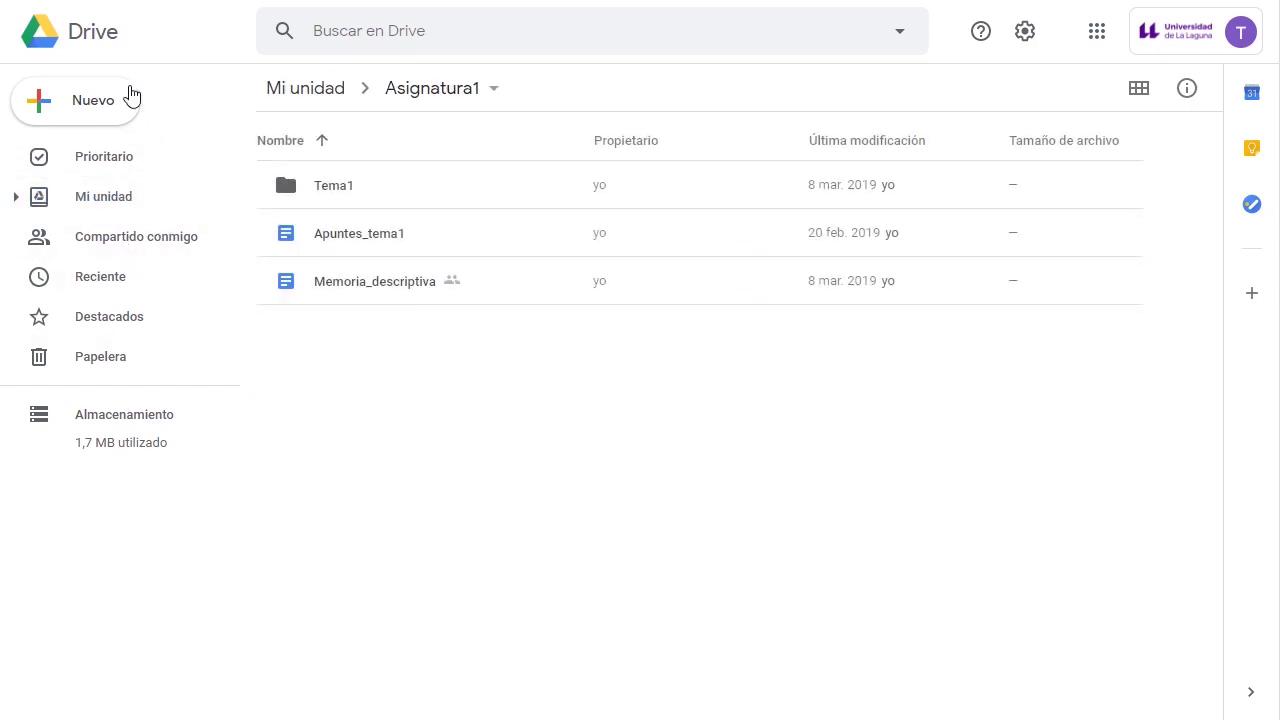
- Upload the file calculo_probabilidades.xls from the computer's fichero_ejemplo folder and dismiss the upload notice
click(109, 96)
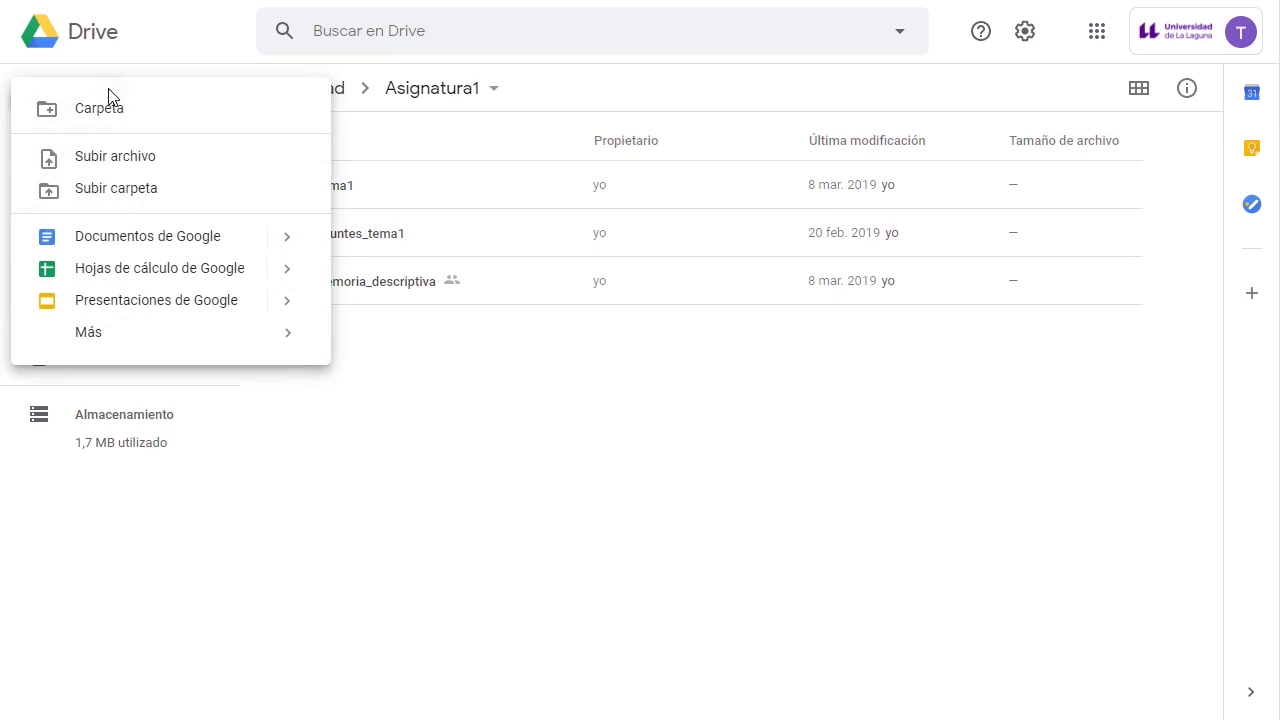
click(131, 158)
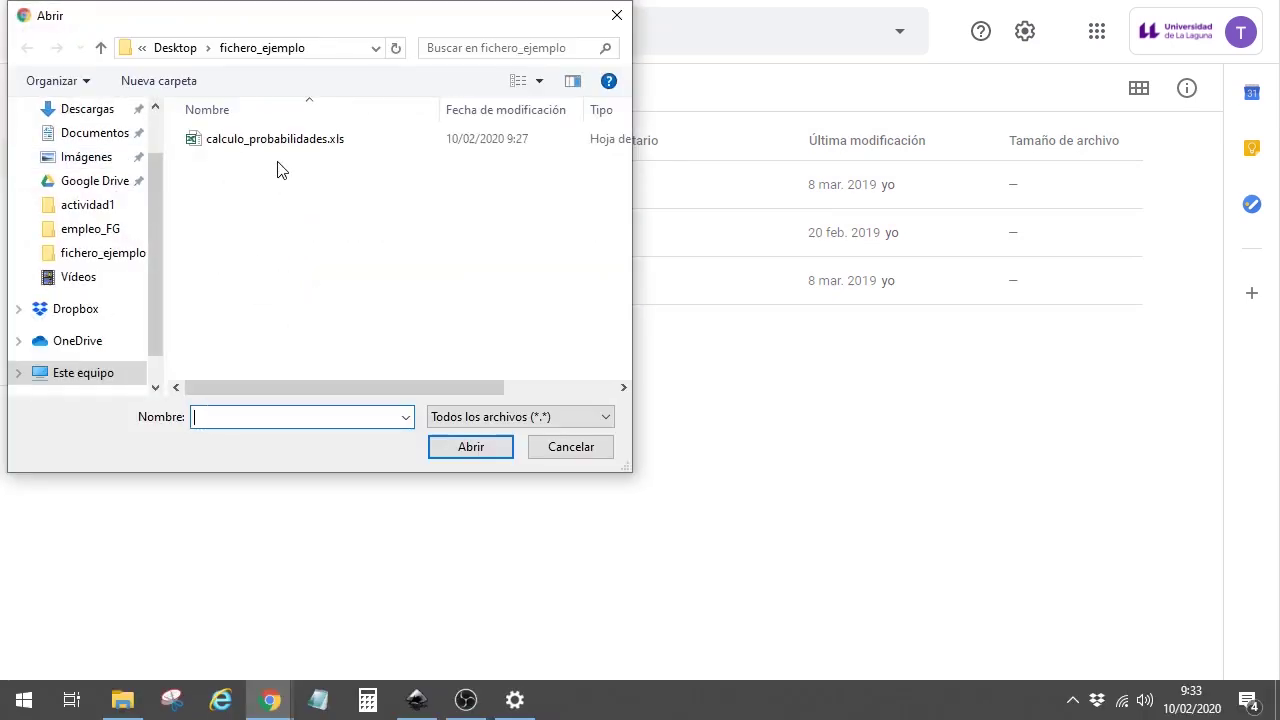
click(275, 142)
click(470, 447)
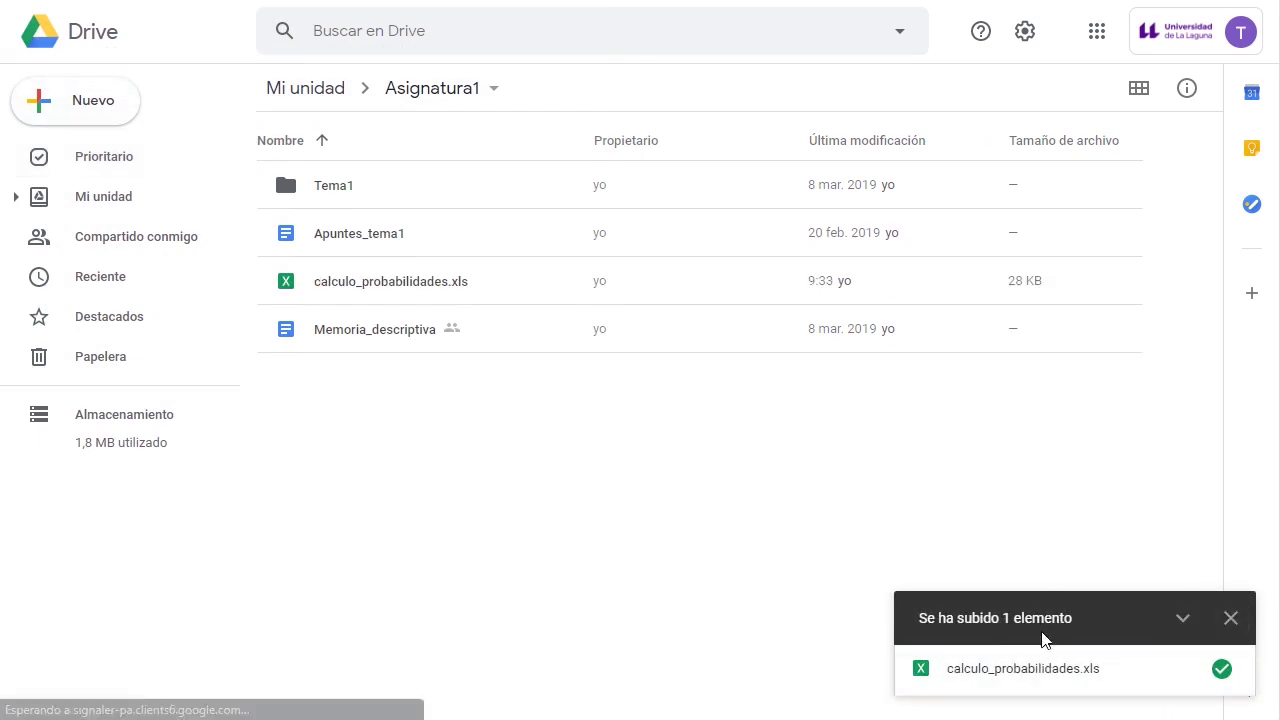
click(1230, 618)
- Preview calculo_probabilidades.xls and show its file details alongside the table
click(378, 289)
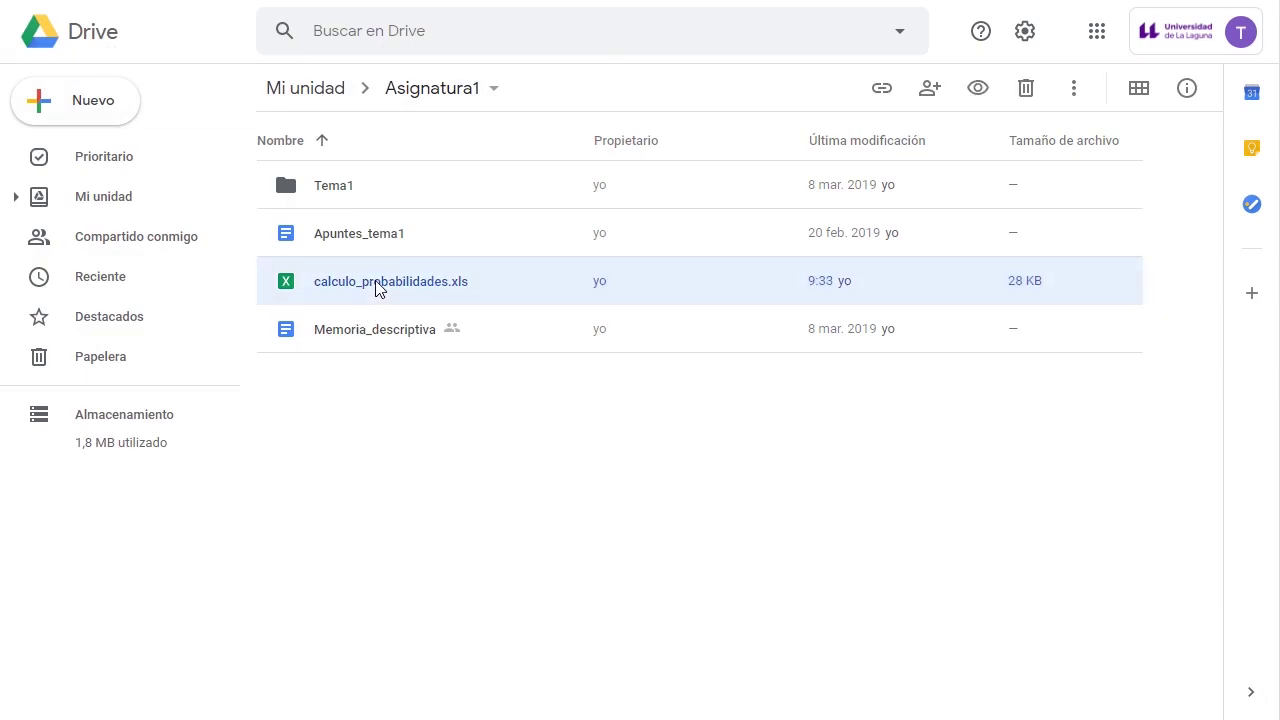
double_click(378, 286)
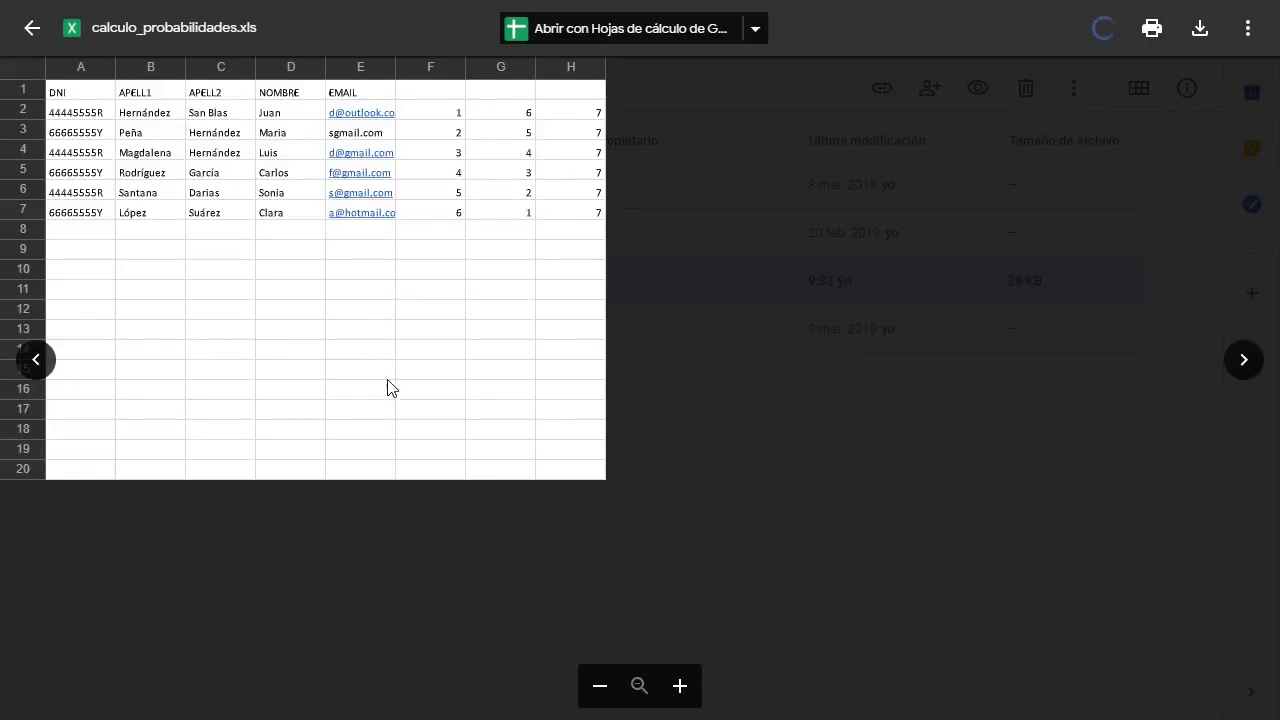
click(222, 218)
click(276, 196)
key(i)
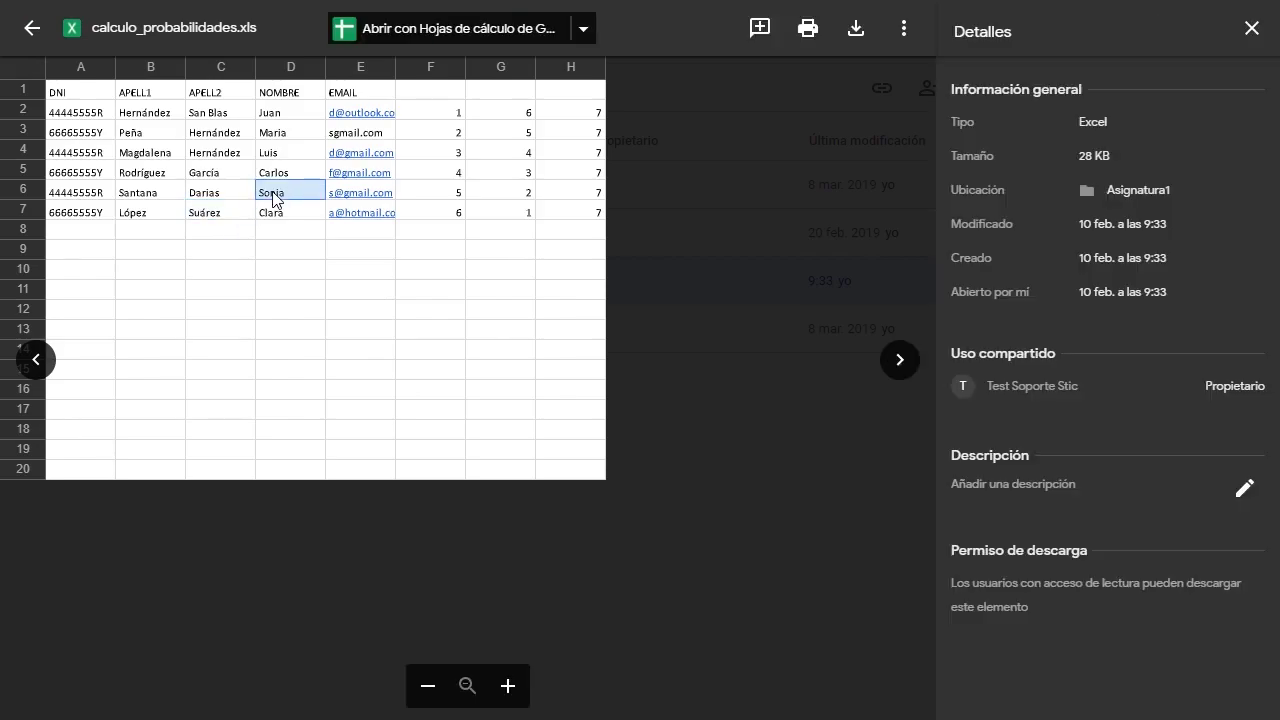
click(276, 268)
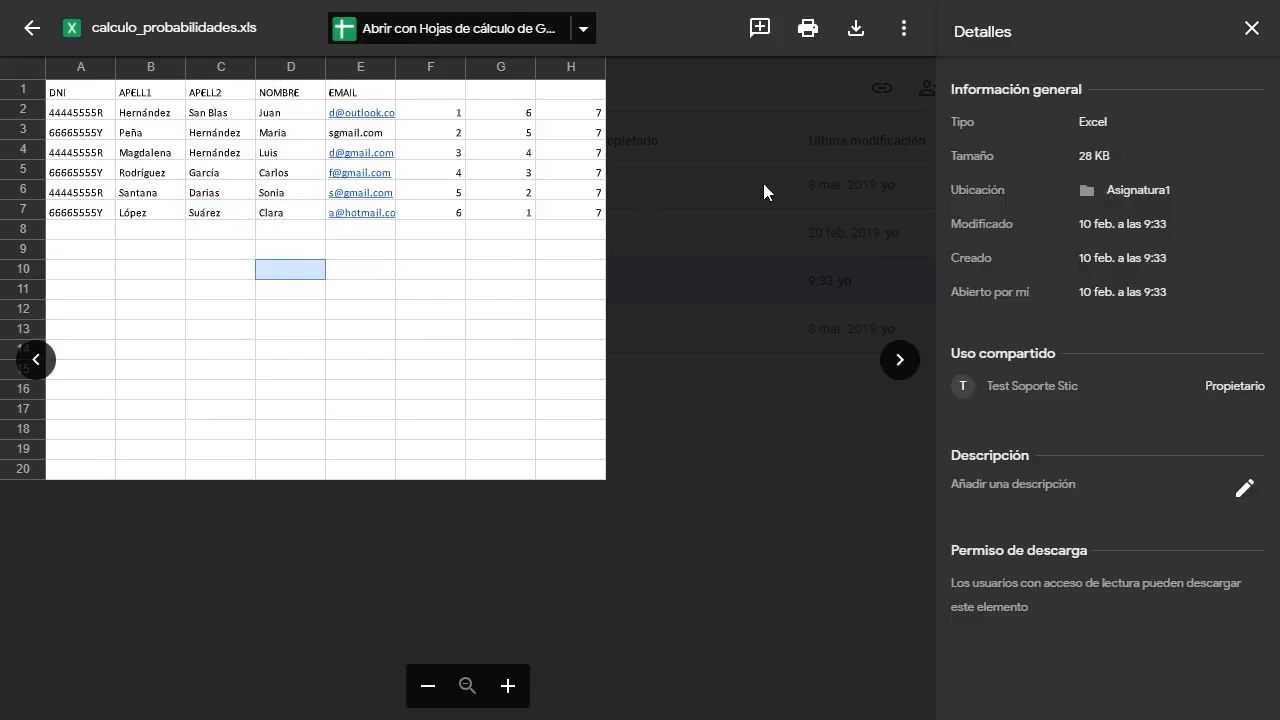
- Open calculo_probabilidades.xls in Google Sheets for editing
click(468, 32)
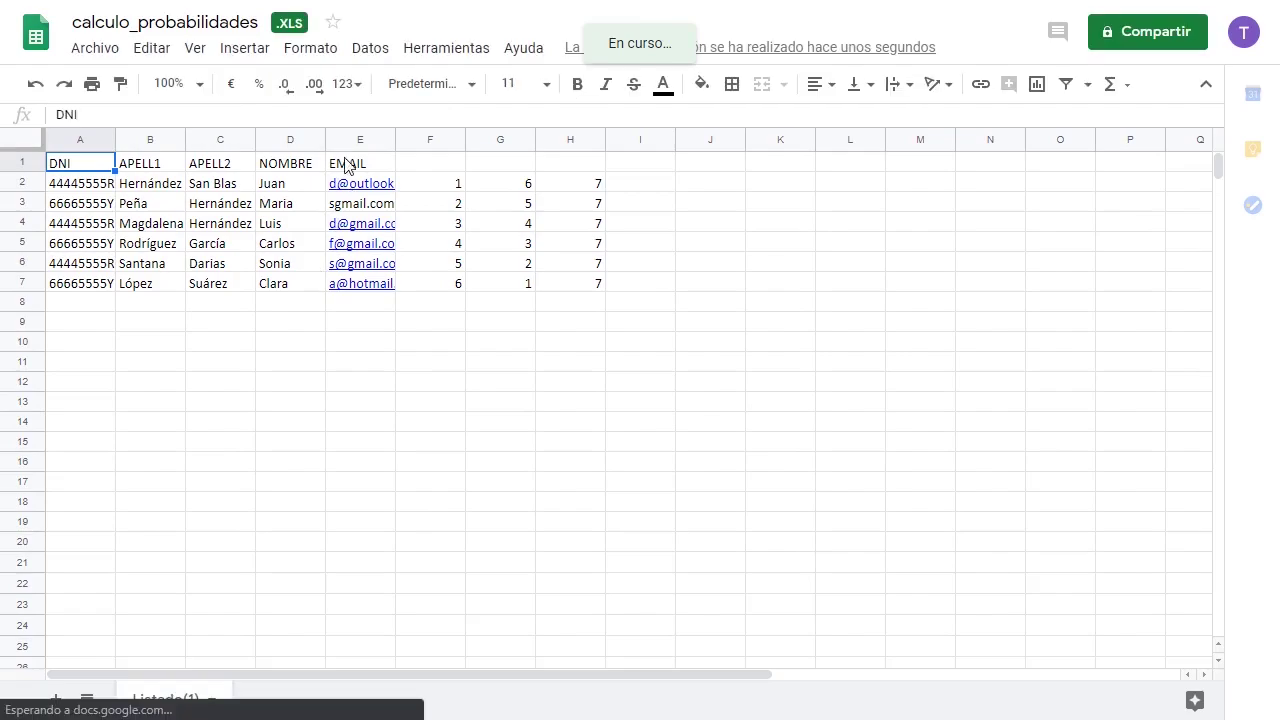
mouse_move(362, 193)
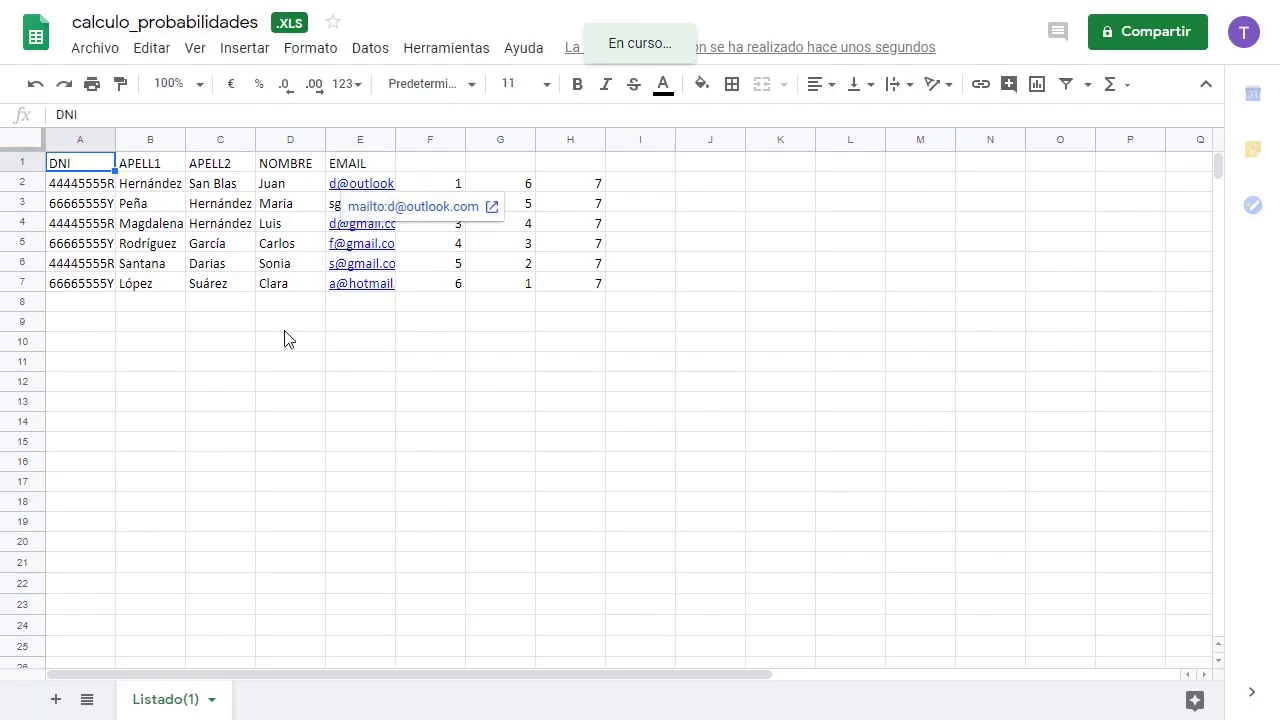
click(252, 305)
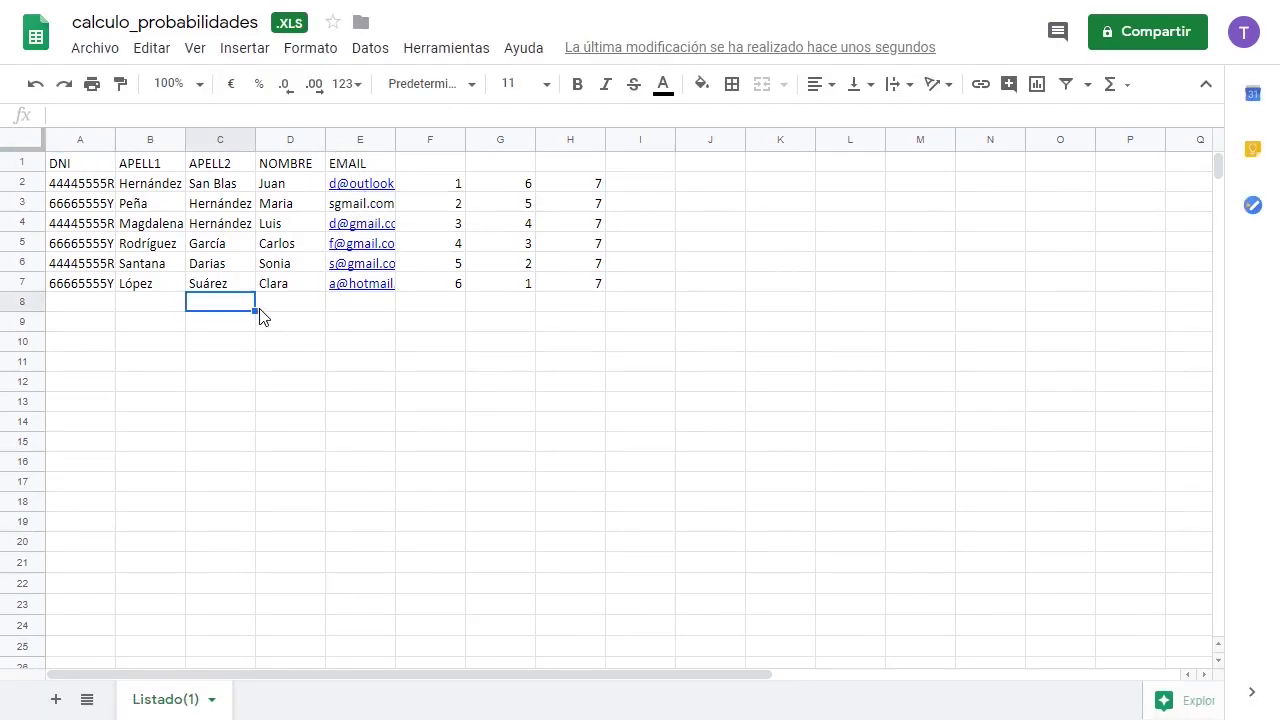
mouse_move(283, 32)
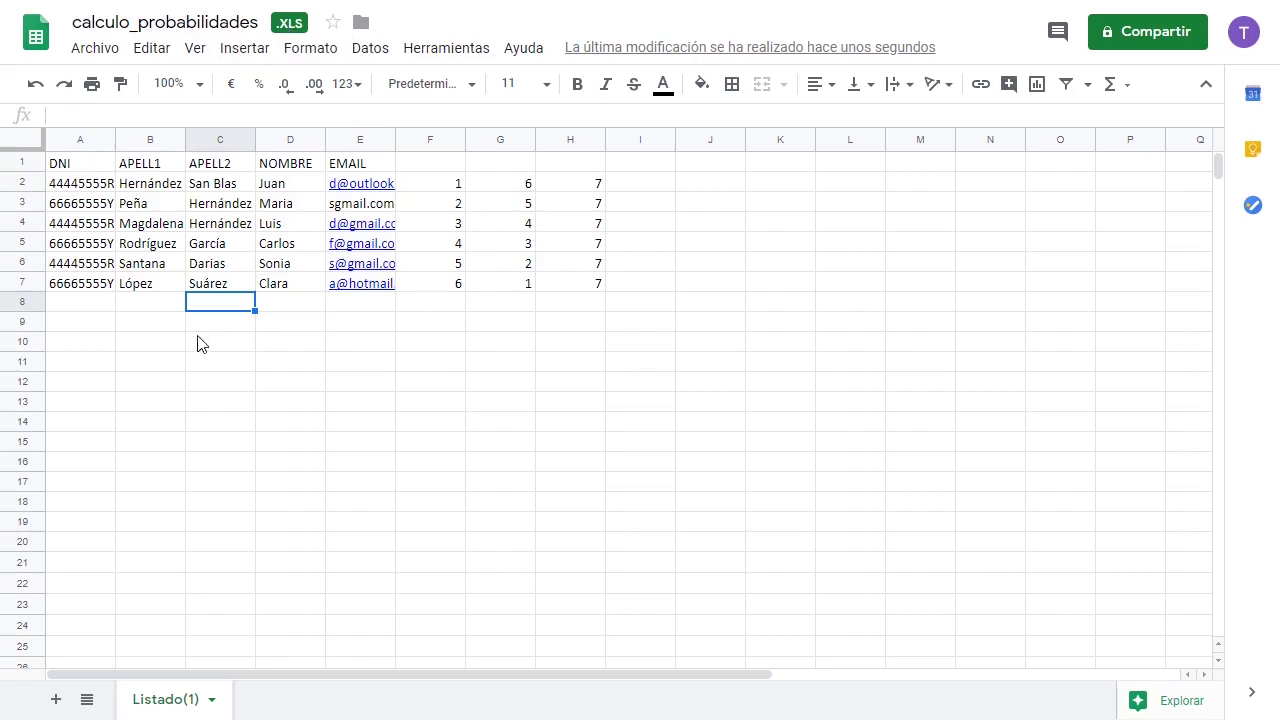
- Examine the numbers in columns F and G and the sum formula in cell H3
click(295, 285)
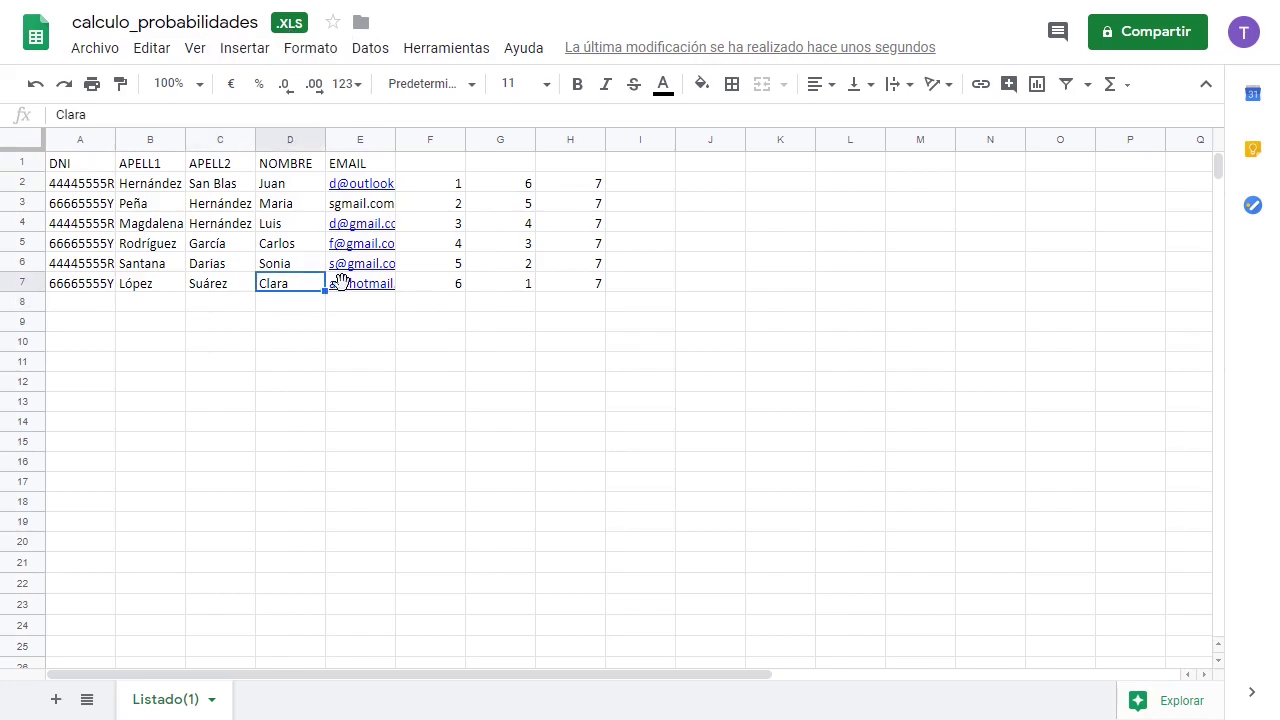
click(449, 285)
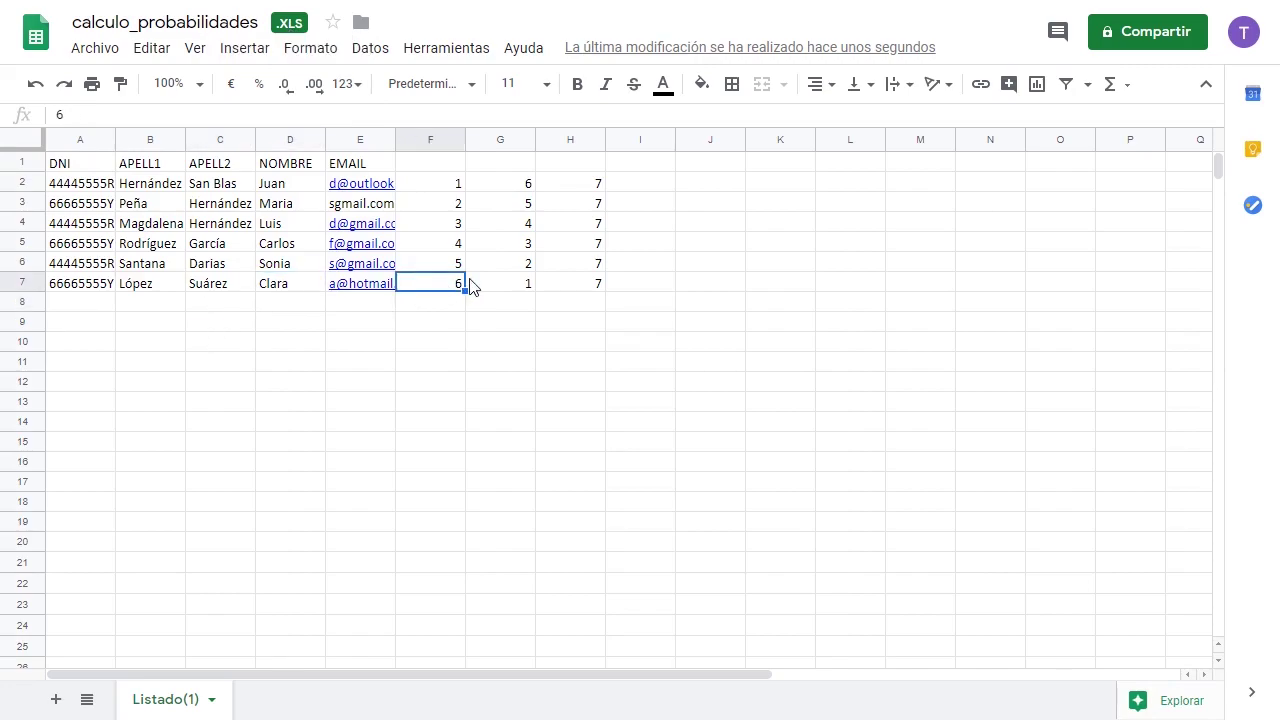
click(445, 205)
click(503, 206)
click(558, 210)
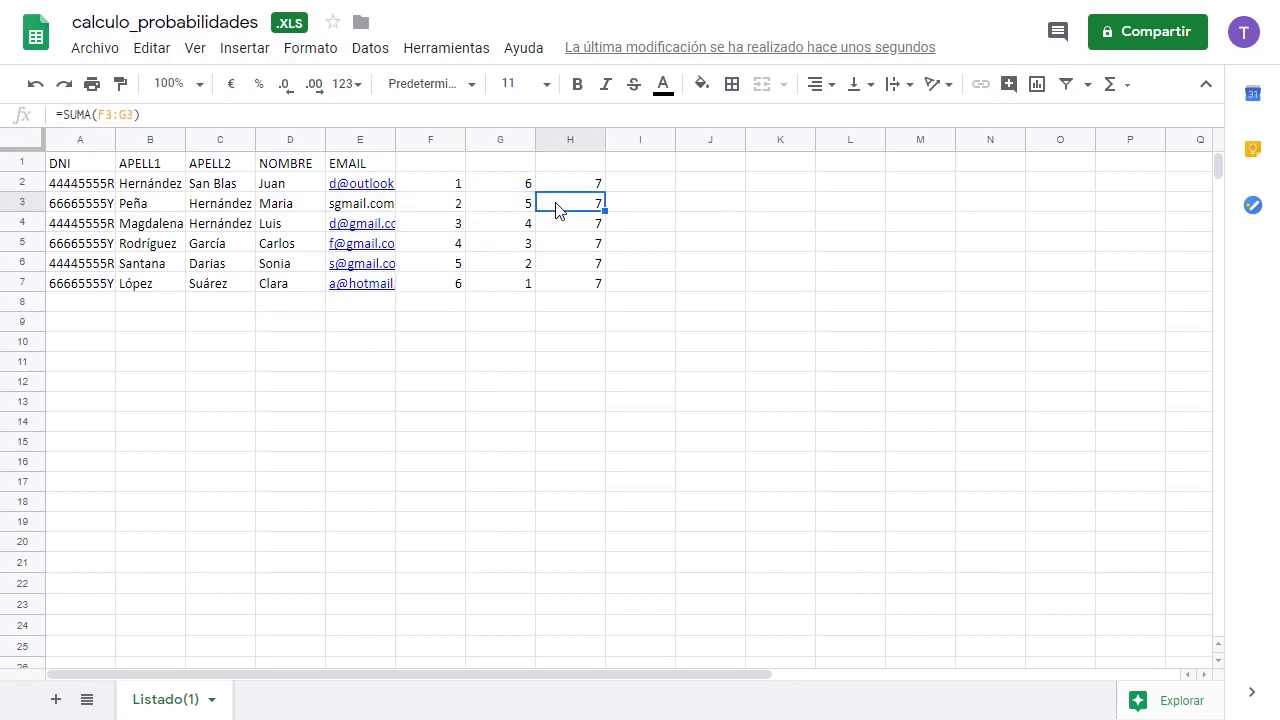
triple_click(117, 113)
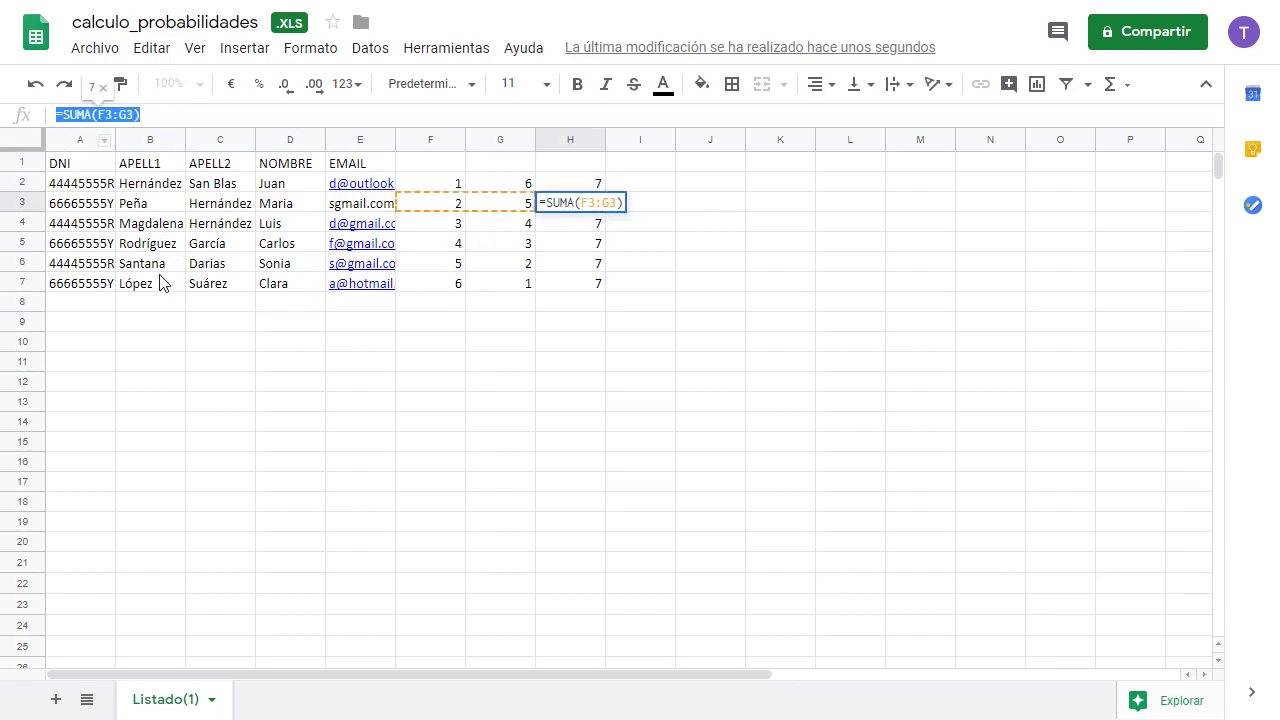
click(473, 287)
- Set cell F7 to 8 and accept saving the file in .XLSX format
click(443, 287)
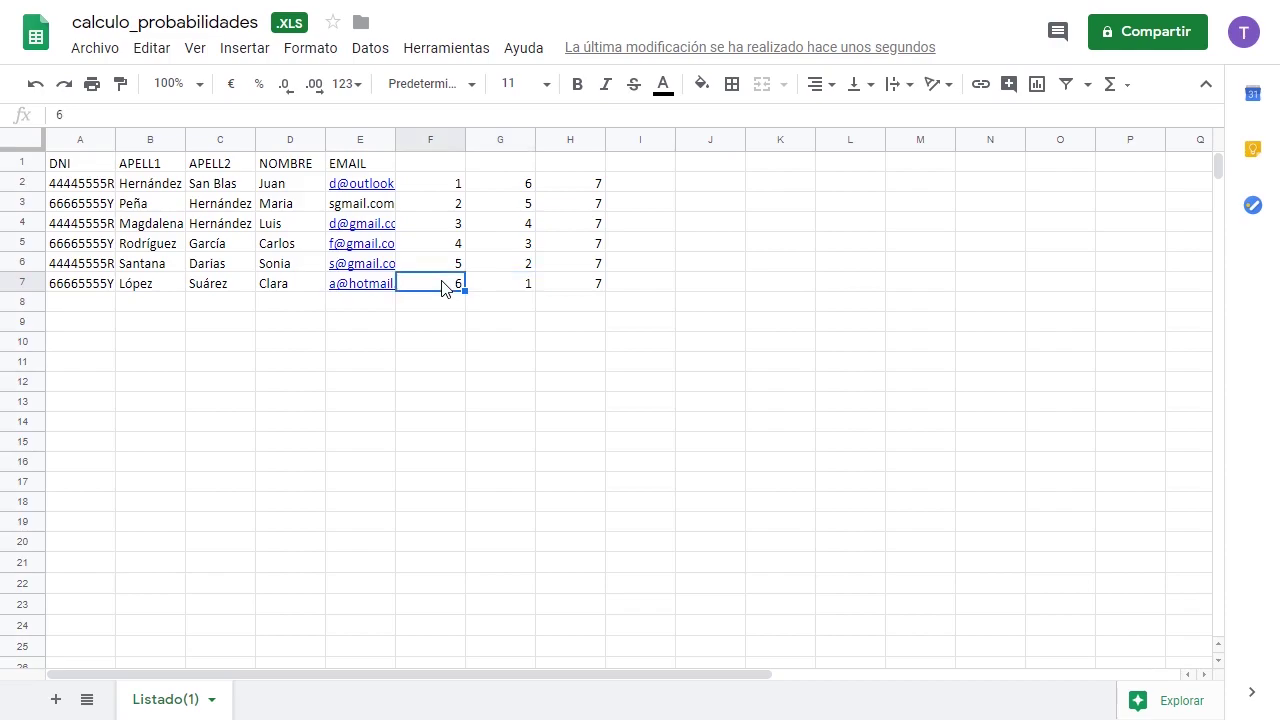
text(8)
key(Return)
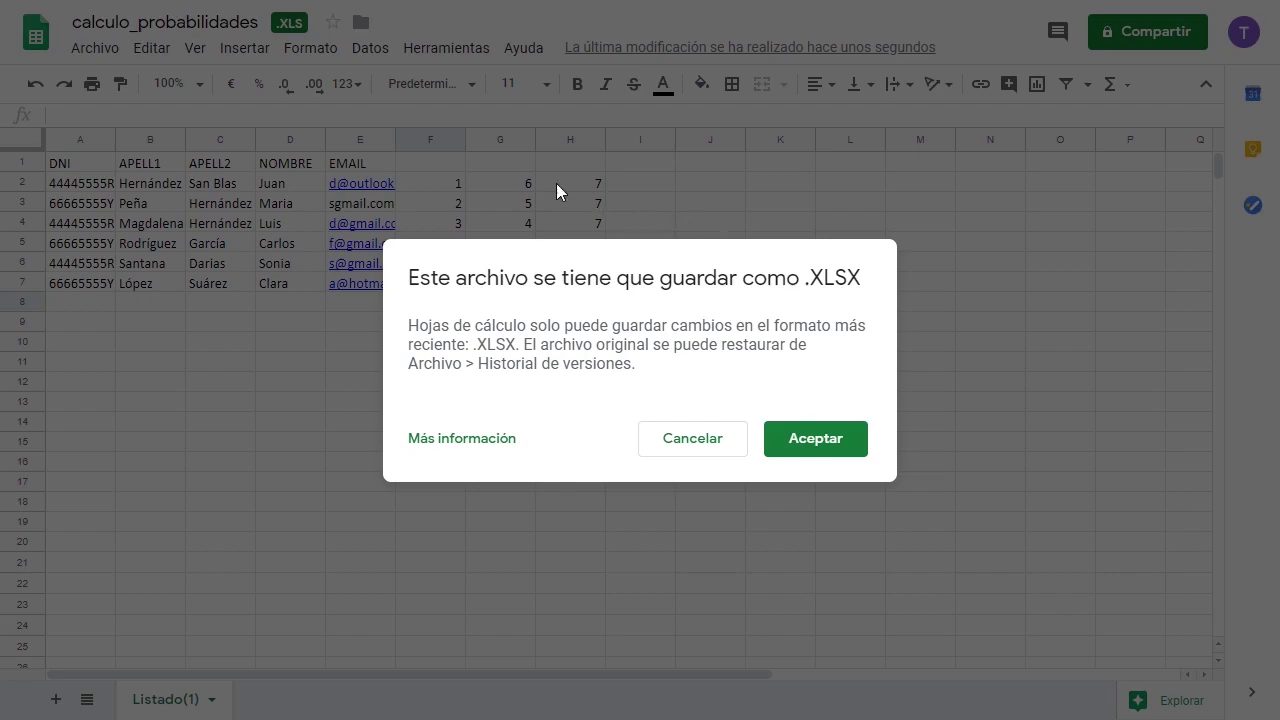
drag(846, 279, 862, 279)
click(862, 279)
double_click(850, 279)
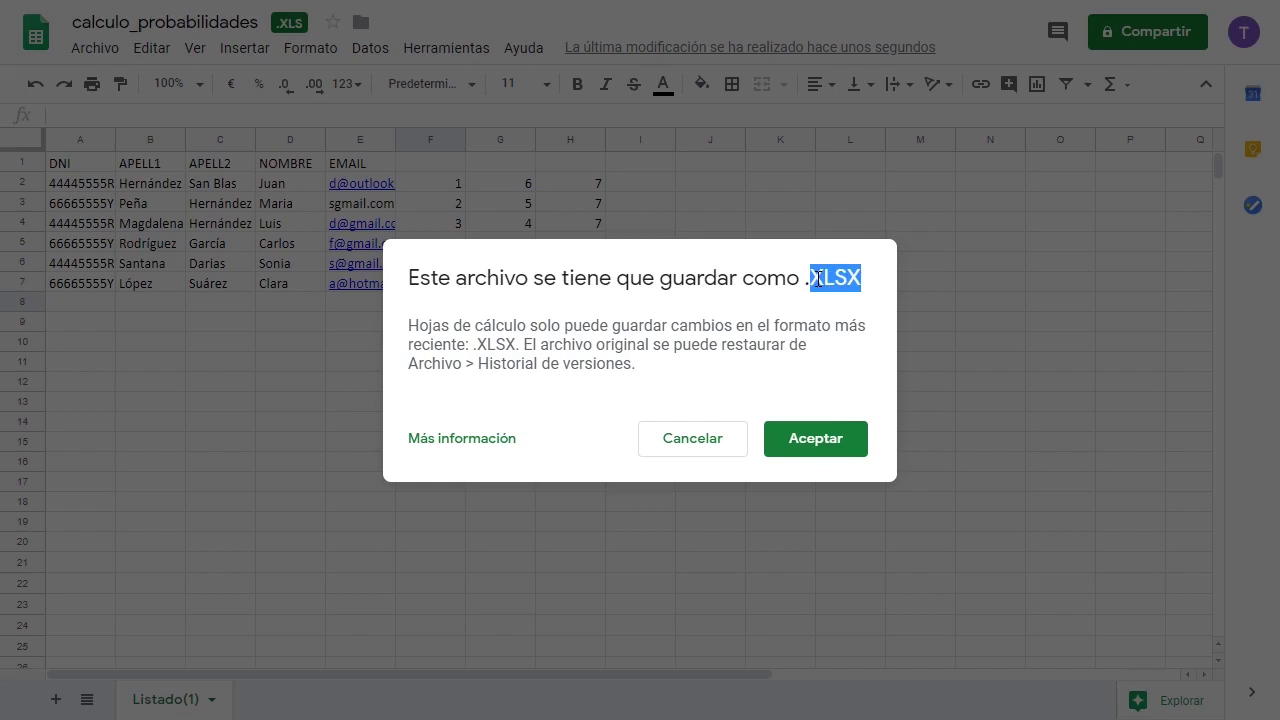
click(853, 280)
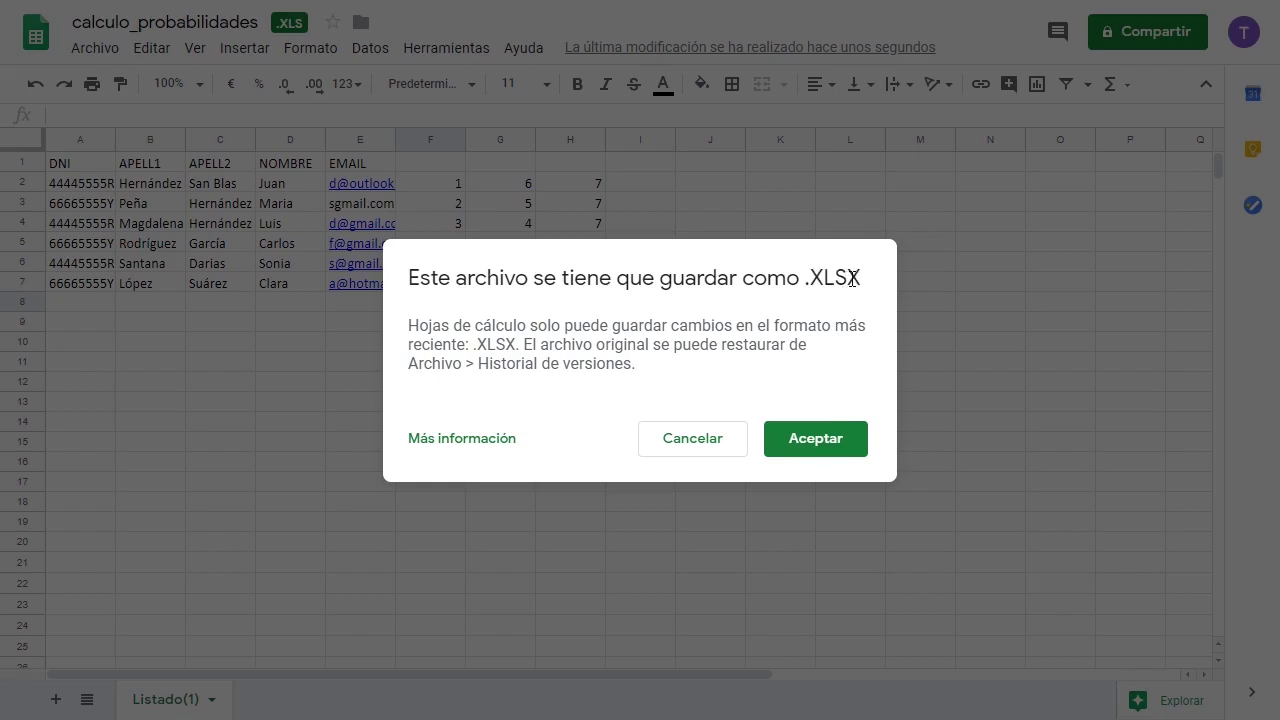
drag(853, 279, 857, 330)
click(808, 439)
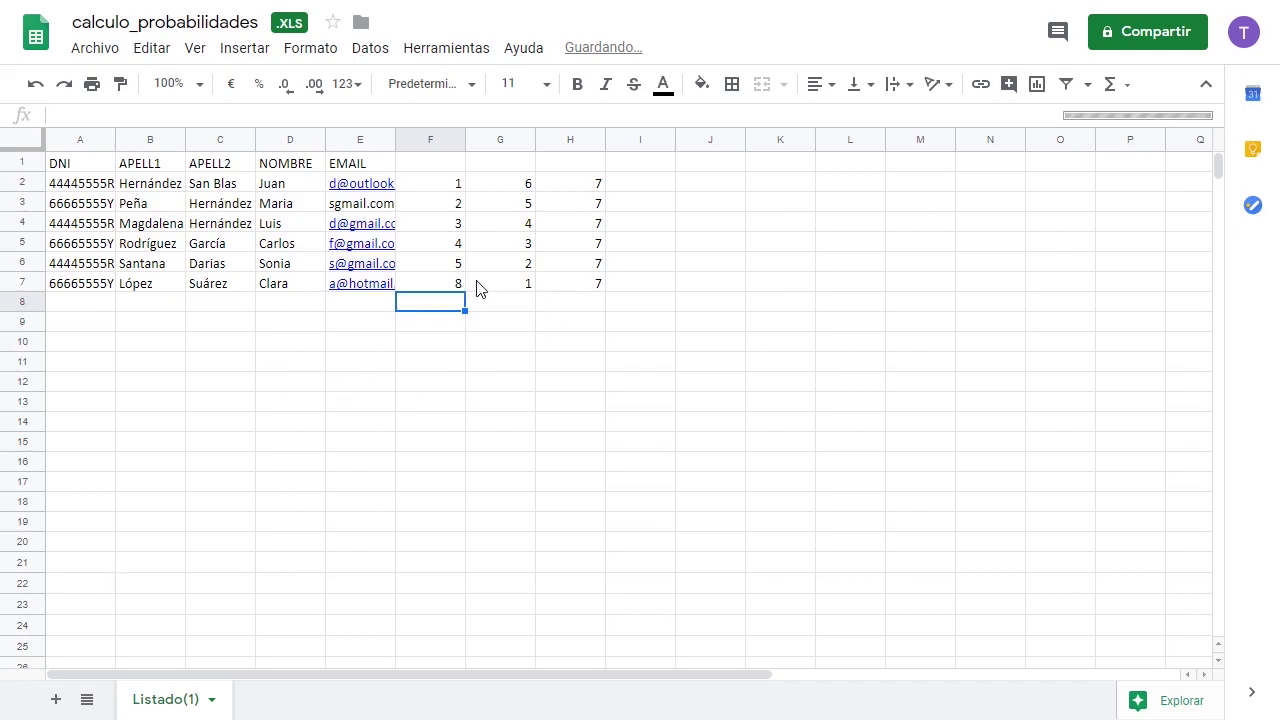
- Set cell F7 to 9 and check the sum formula in H7
click(446, 288)
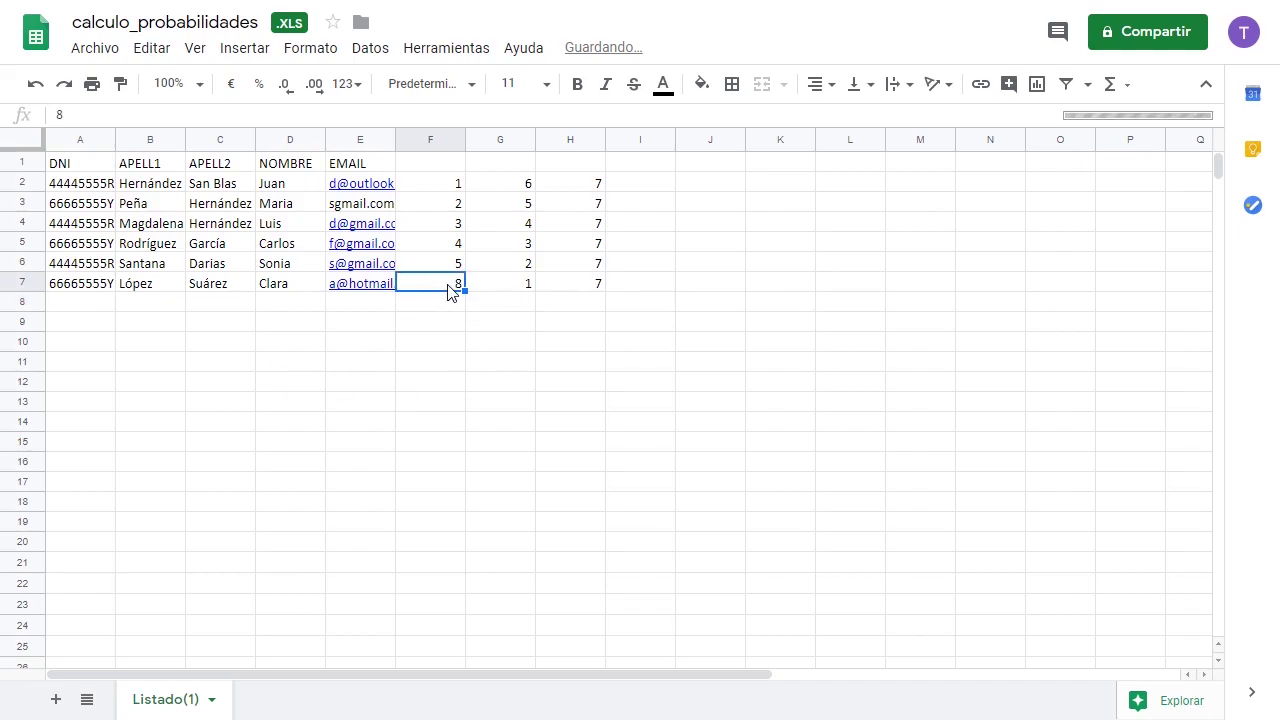
click(510, 283)
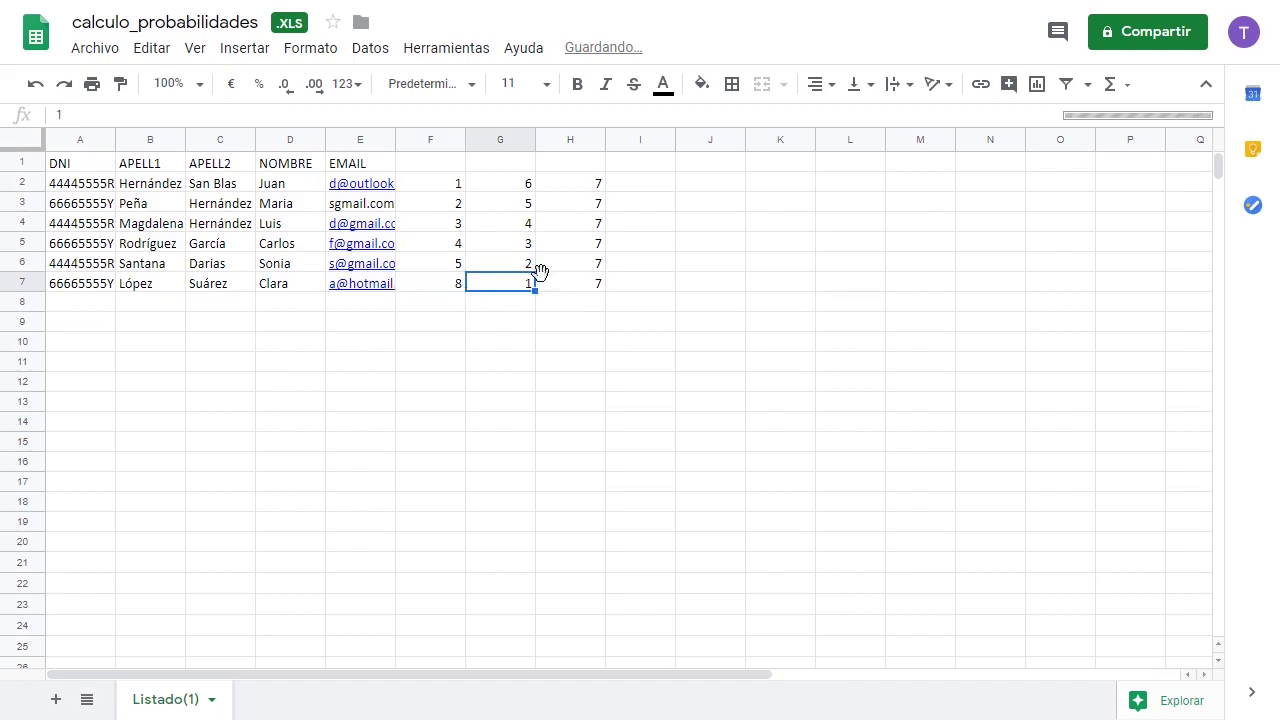
click(449, 290)
text(9)
click(522, 322)
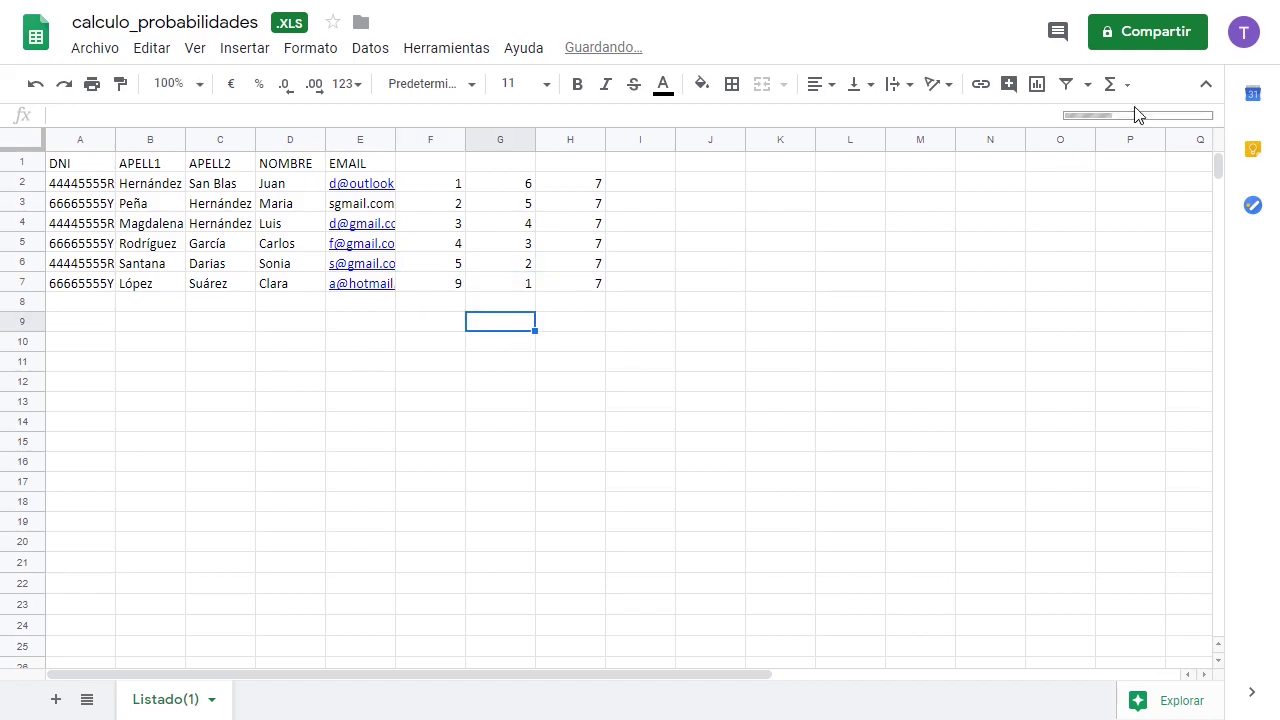
click(632, 325)
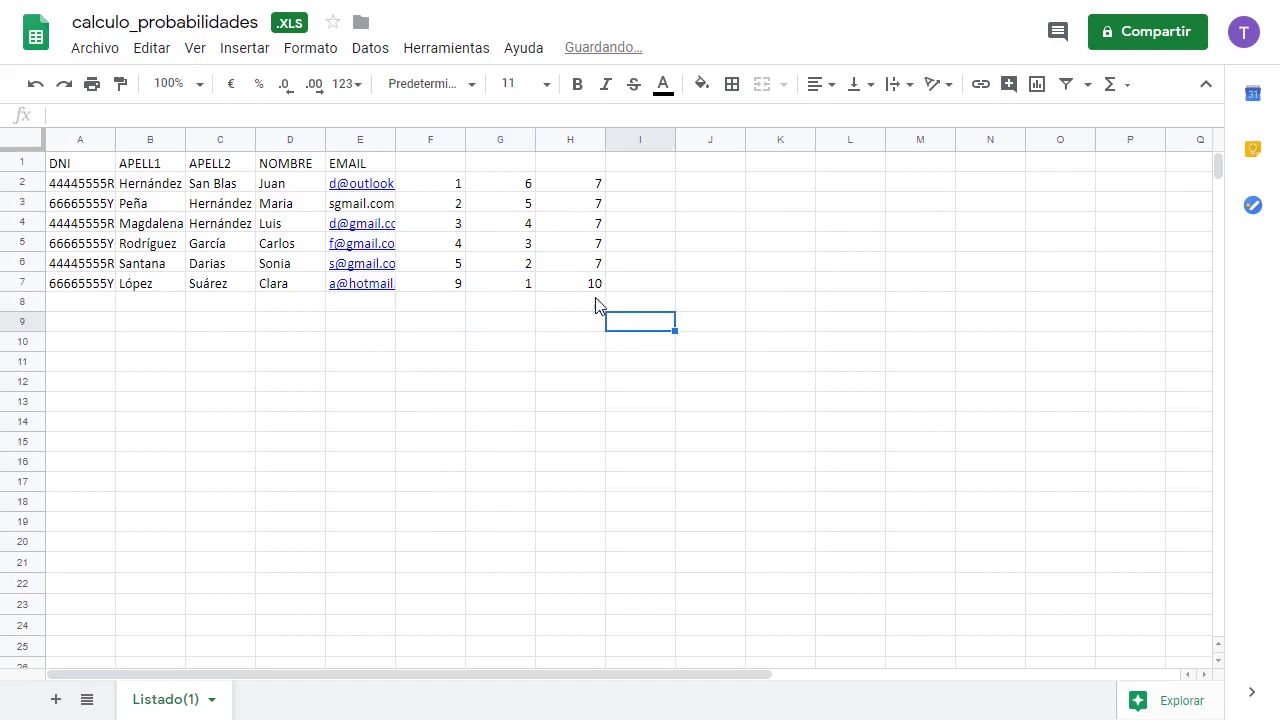
click(457, 287)
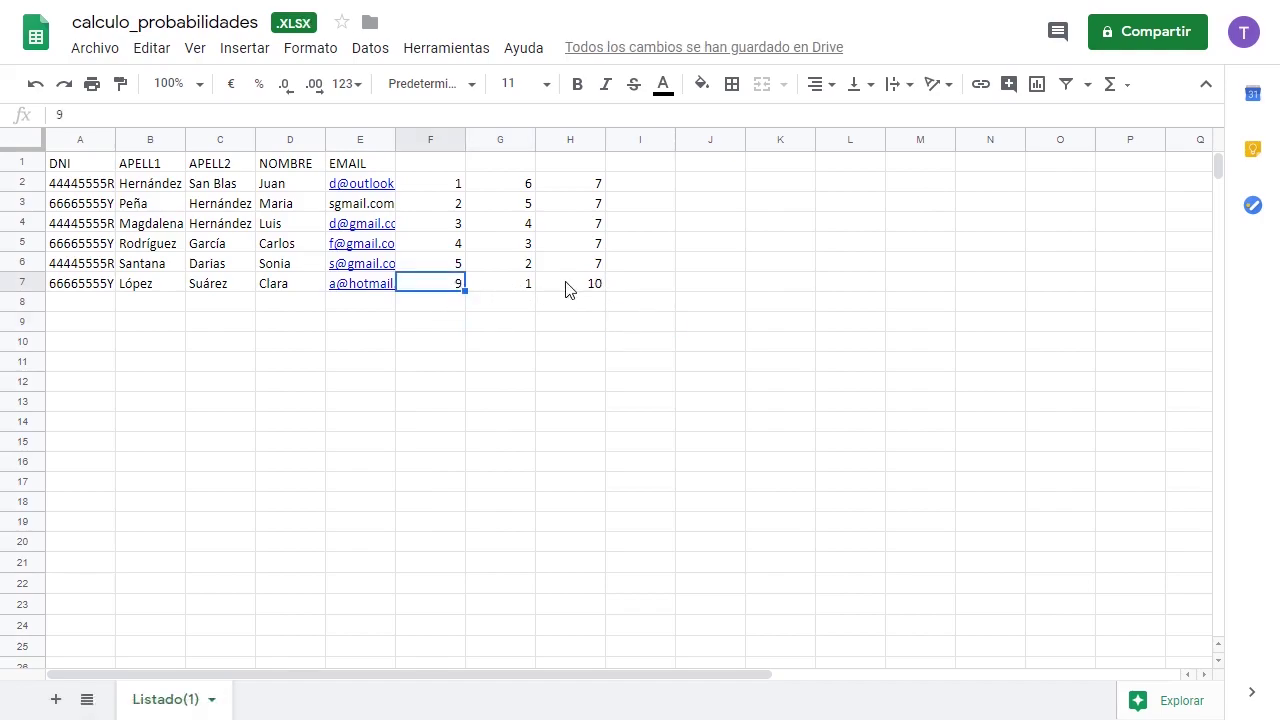
double_click(591, 287)
click(591, 326)
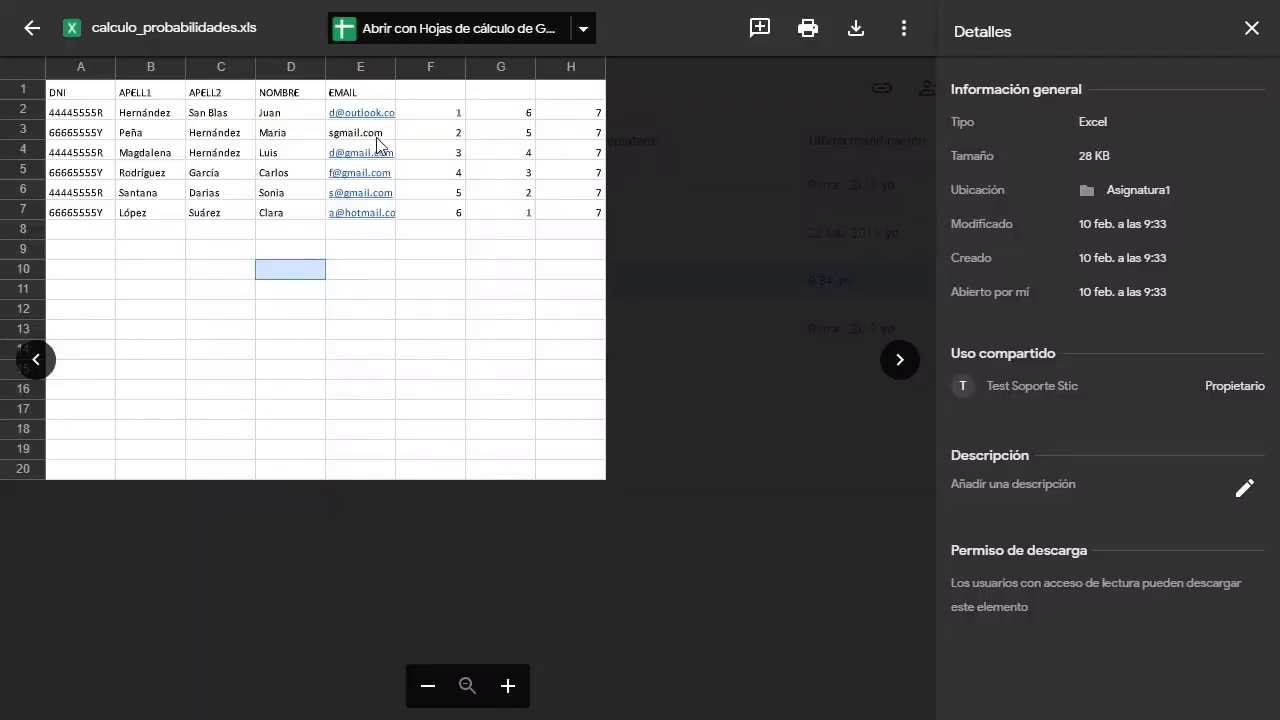
- Hide the file details and close the preview to return to the Asignatura1 folder
key(d)
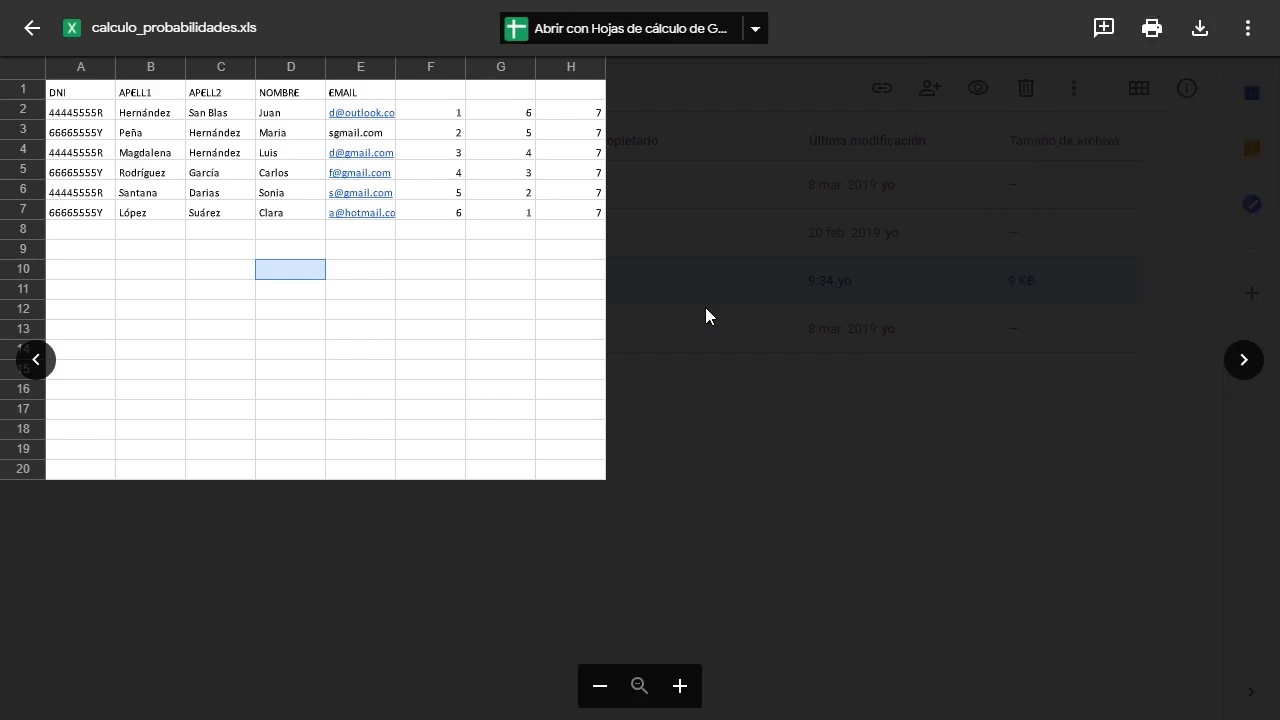
click(32, 28)
click(568, 526)
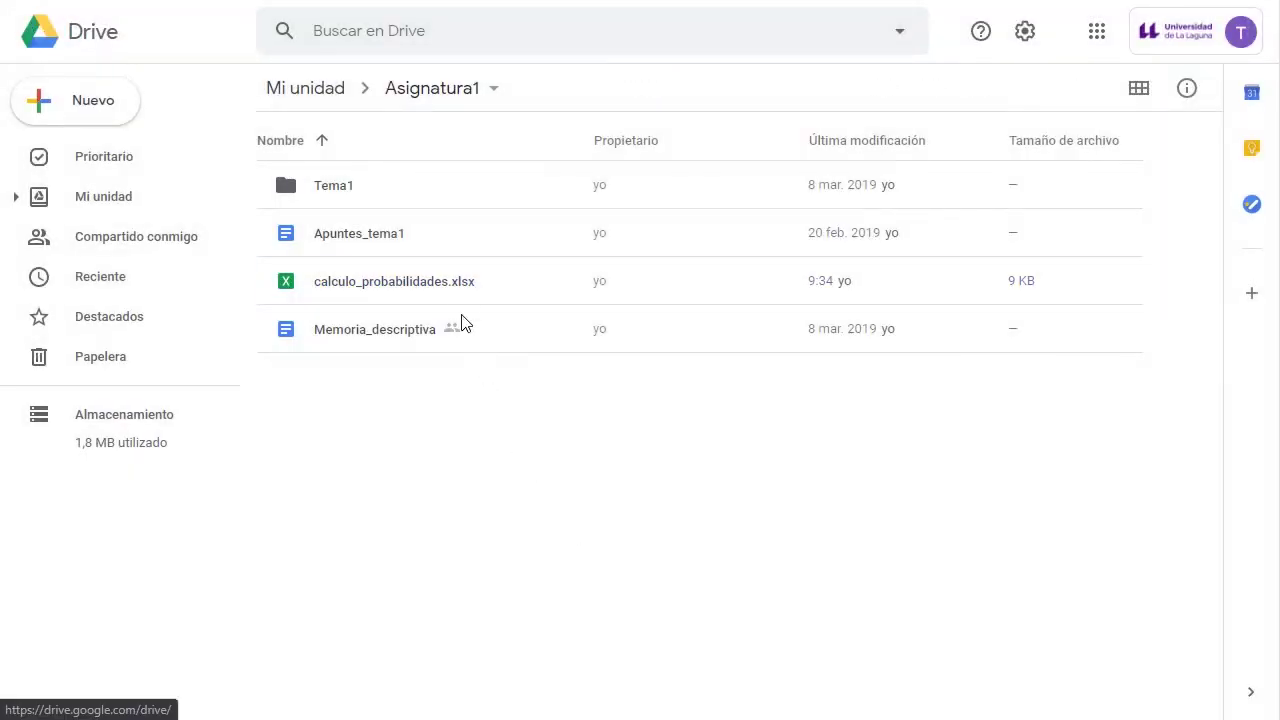
- Download calculo_probabilidades.xlsx, open the downloaded copy in Excel and check cell F7
click(410, 285)
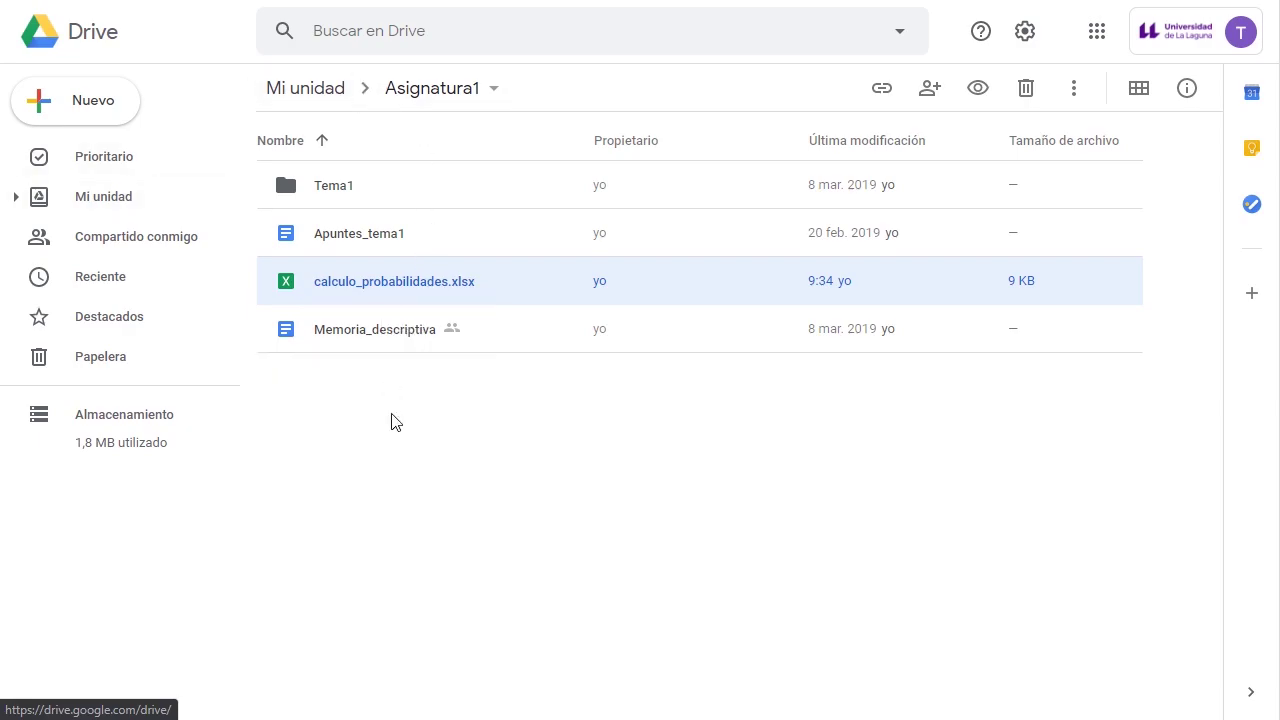
right_click(415, 286)
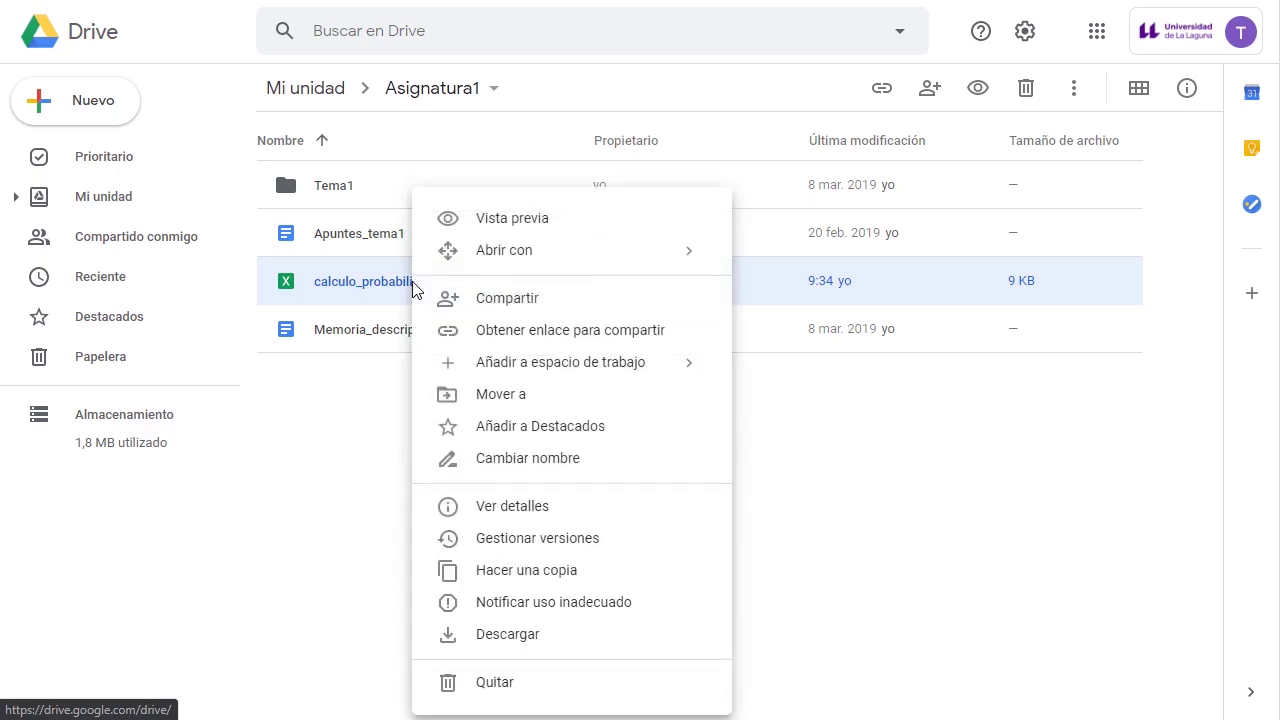
click(510, 640)
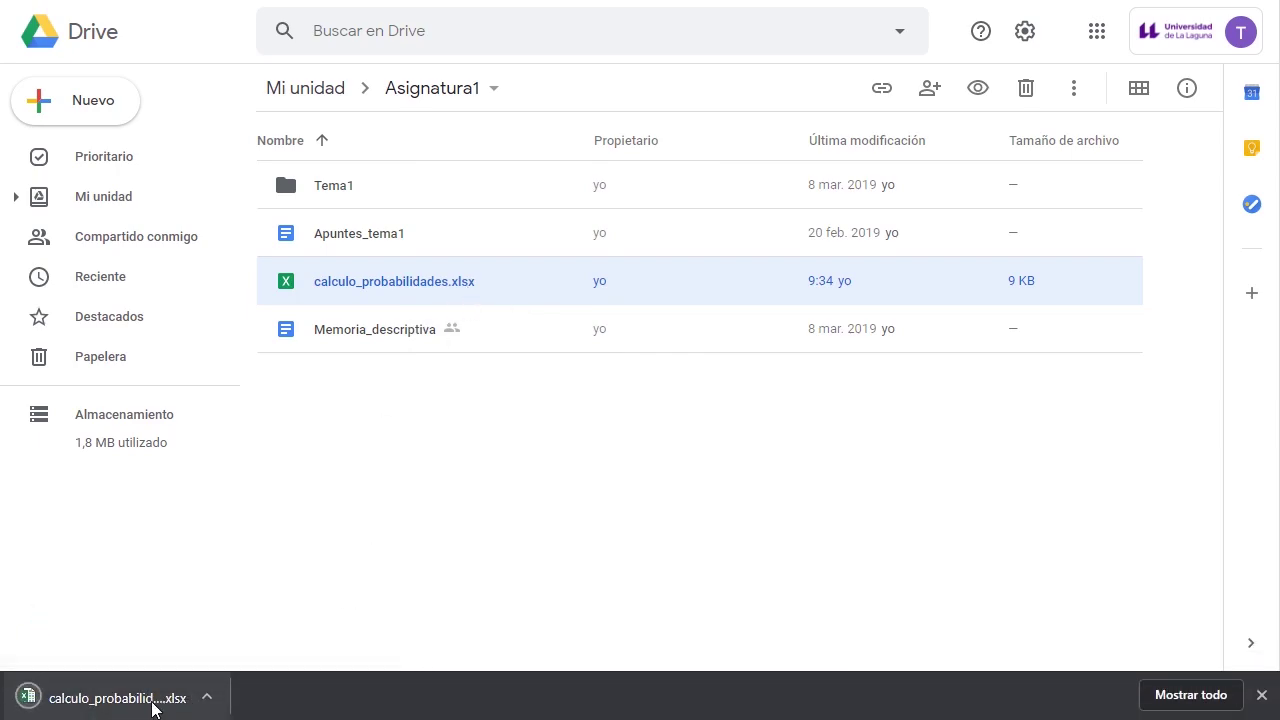
click(153, 706)
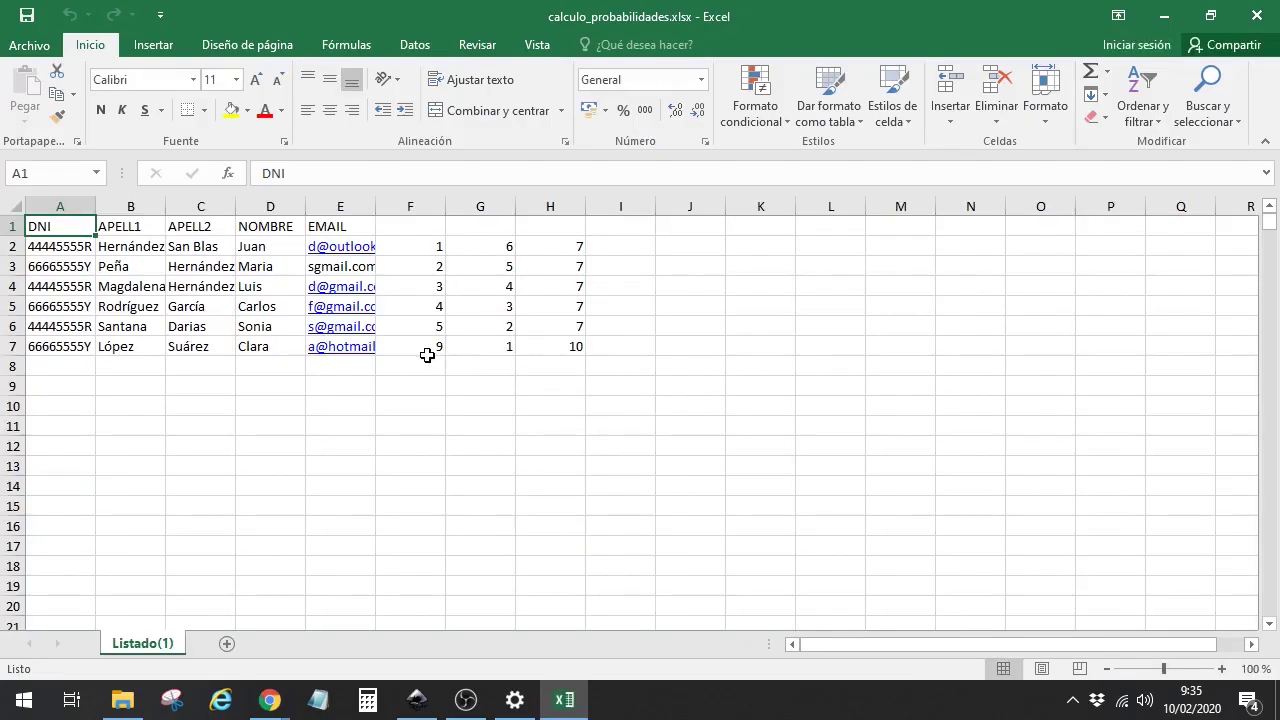
click(427, 354)
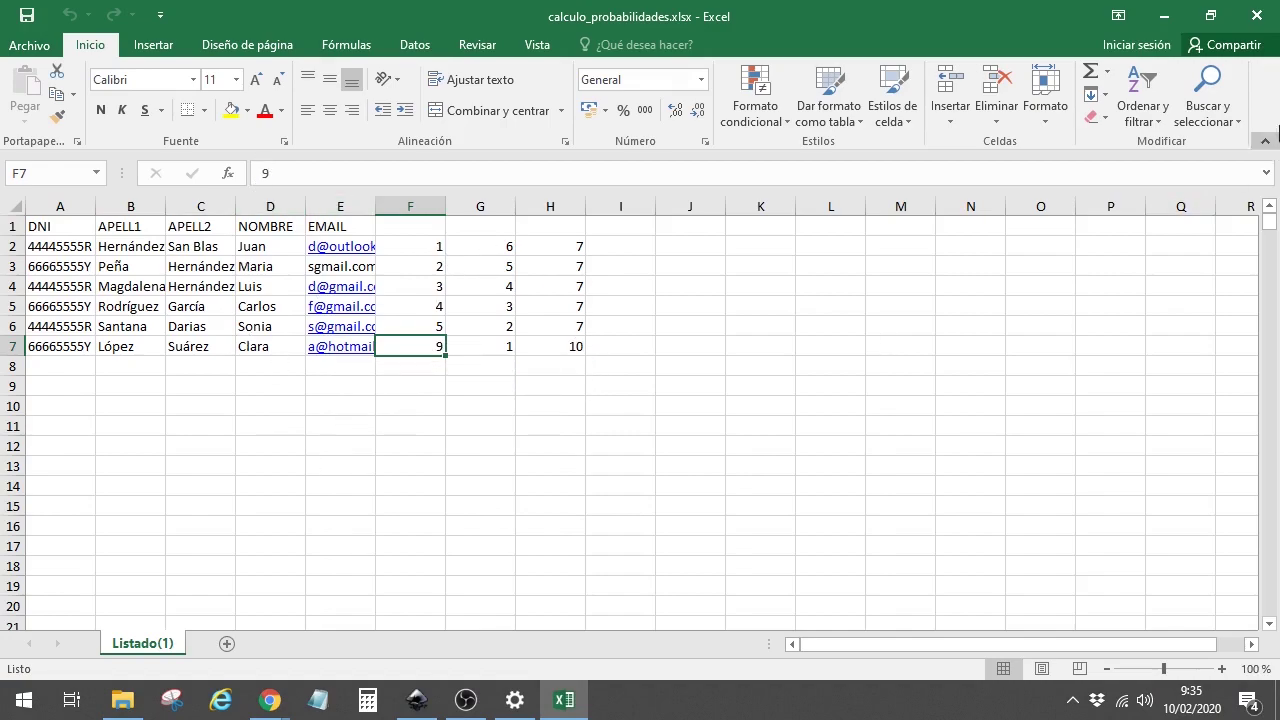
- Close calculo_probabilidades.xlsx in Excel without saving, return to Google Drive and select that file in the Asignatura1 folder
click(1256, 15)
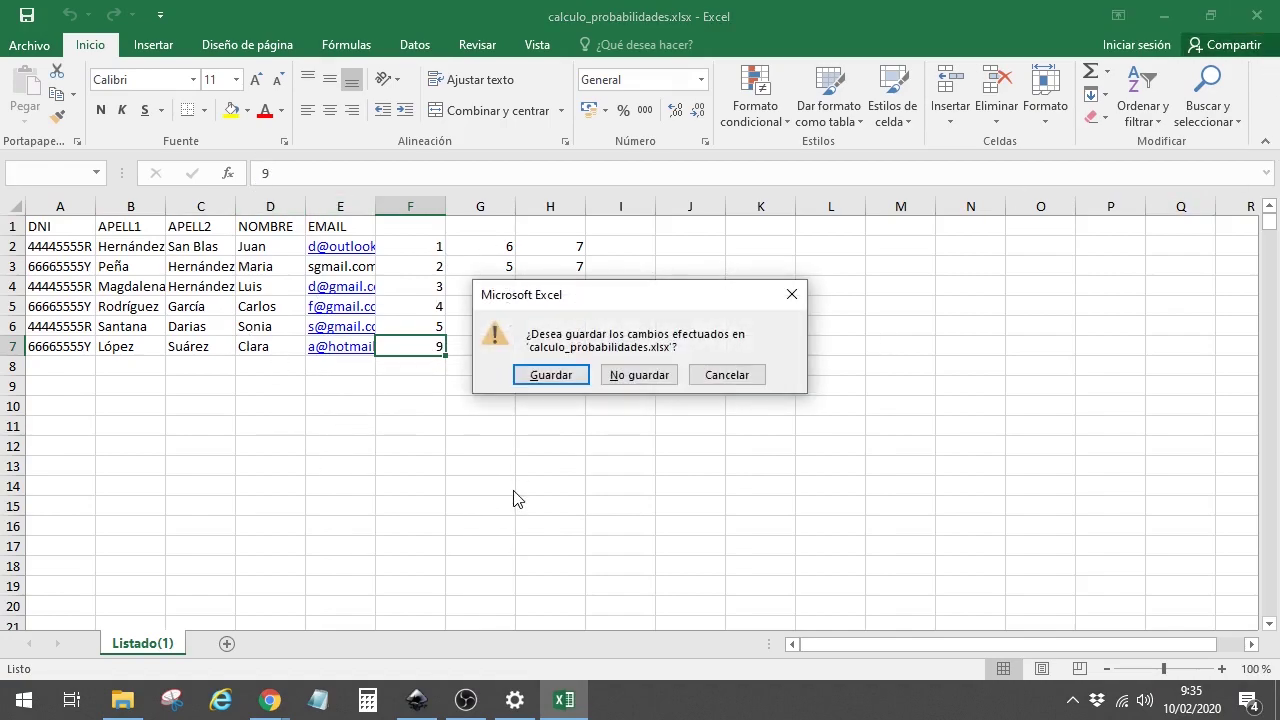
click(639, 375)
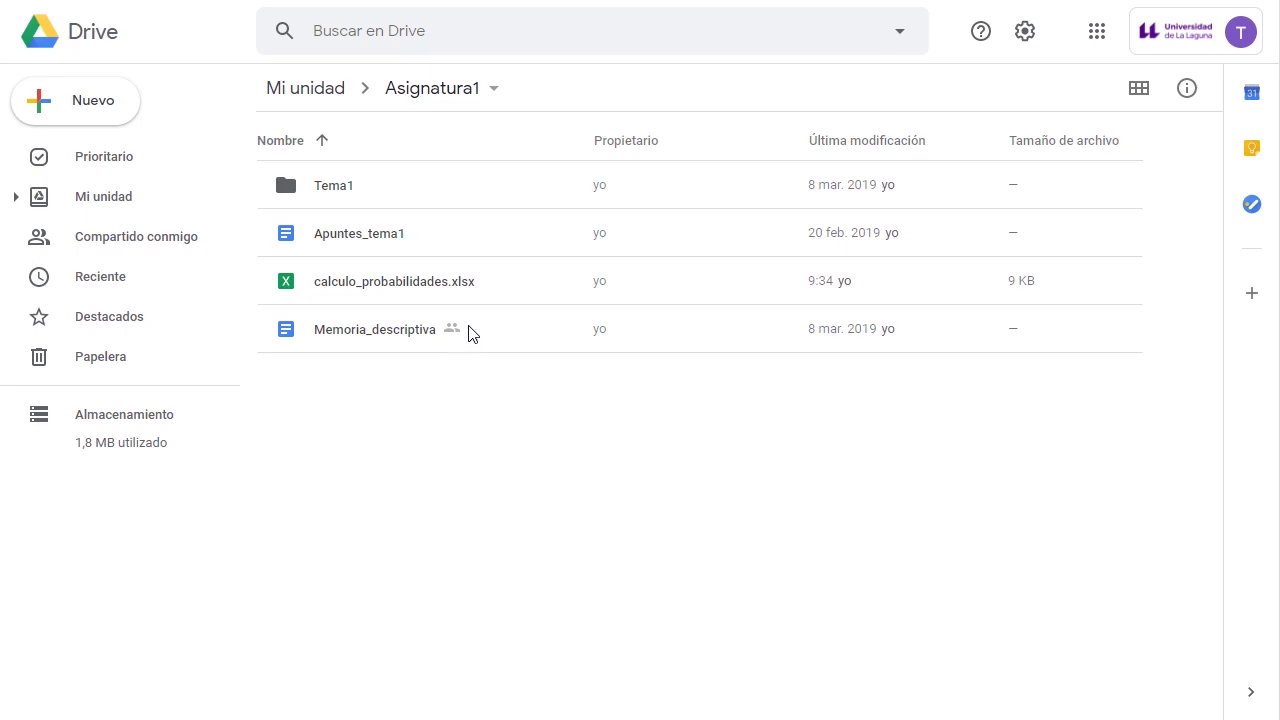
click(410, 291)
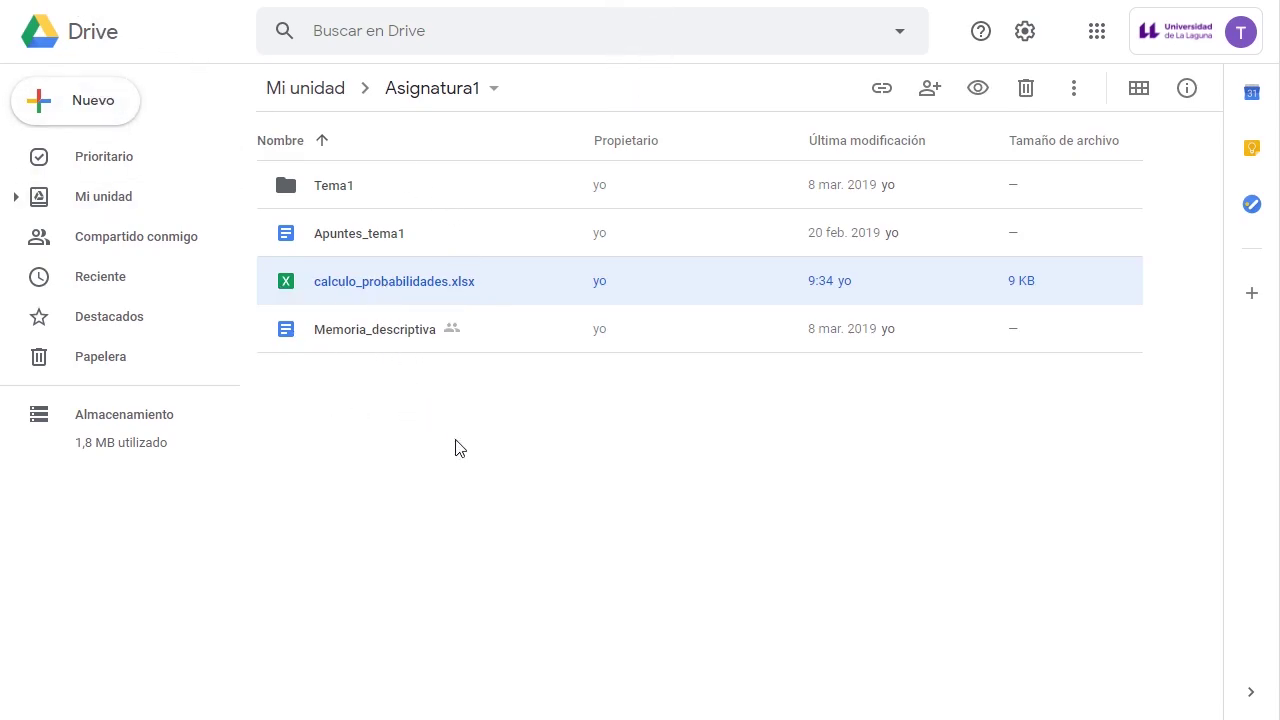
- Create a blank Google Sheets spreadsheet in the Asignatura1 folder and name it datos_ejercicio
click(95, 104)
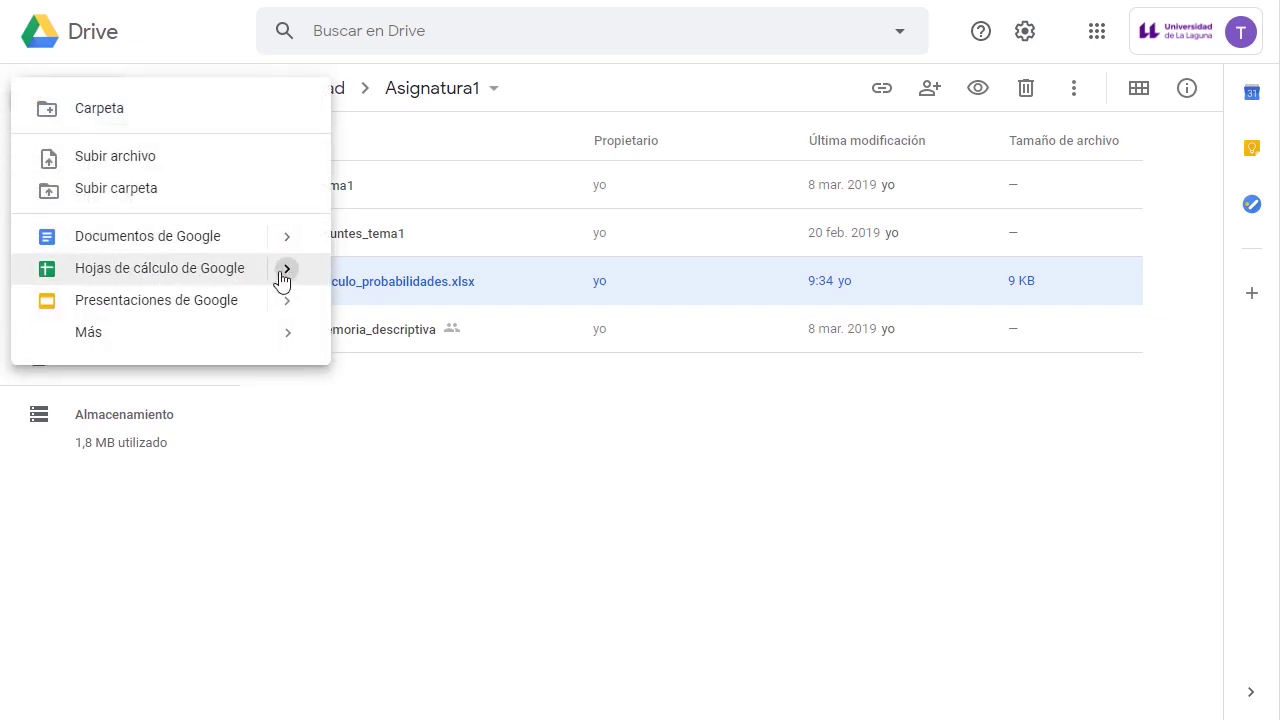
mouse_move(301, 283)
click(369, 285)
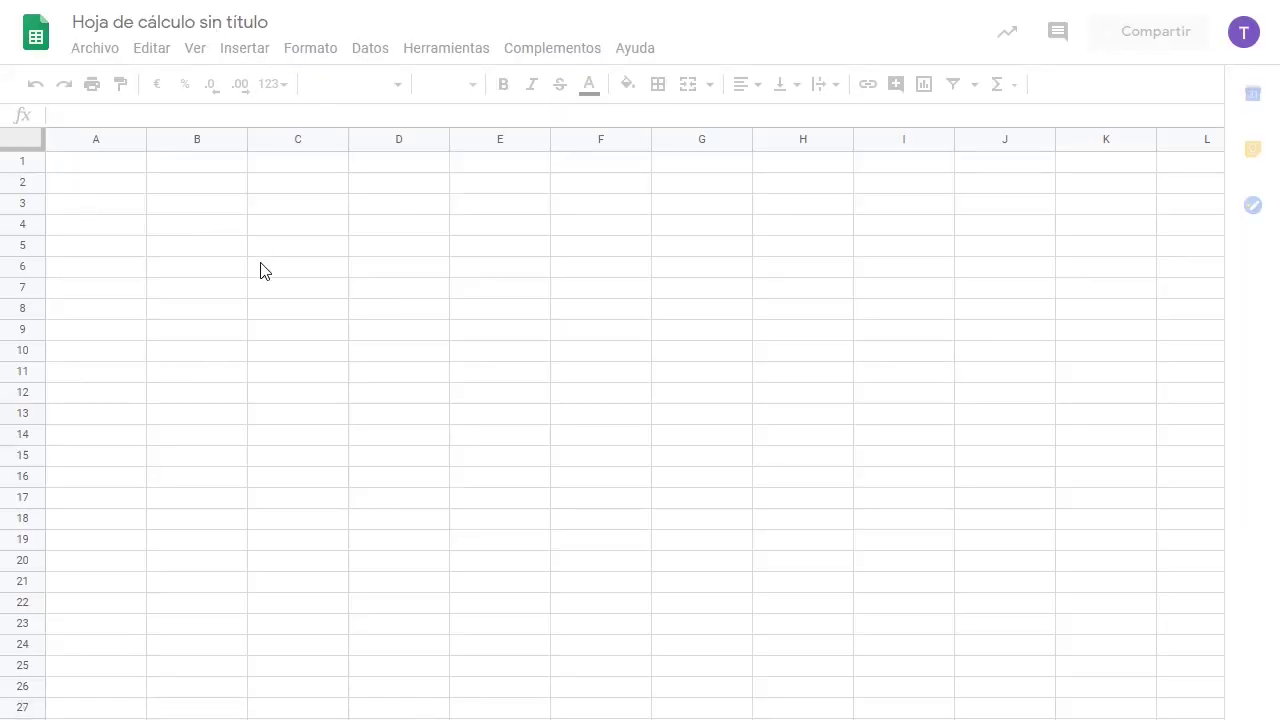
click(212, 24)
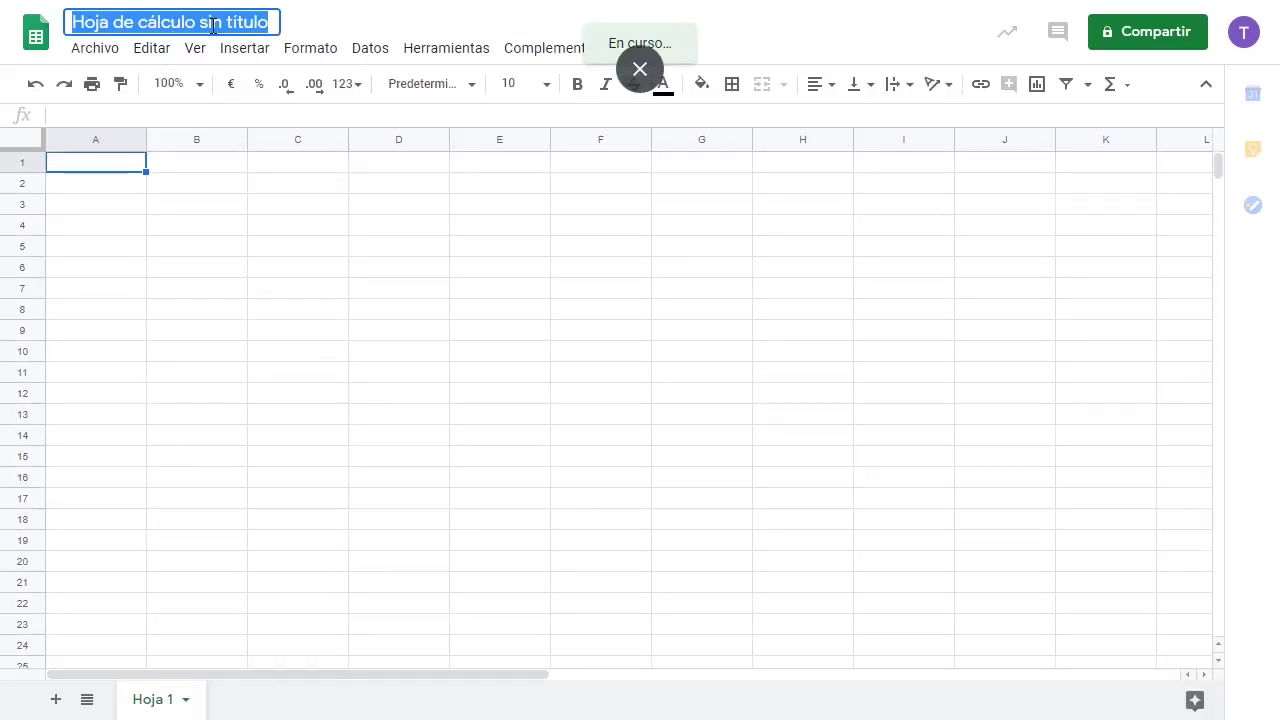
text(datos_ejercicio)
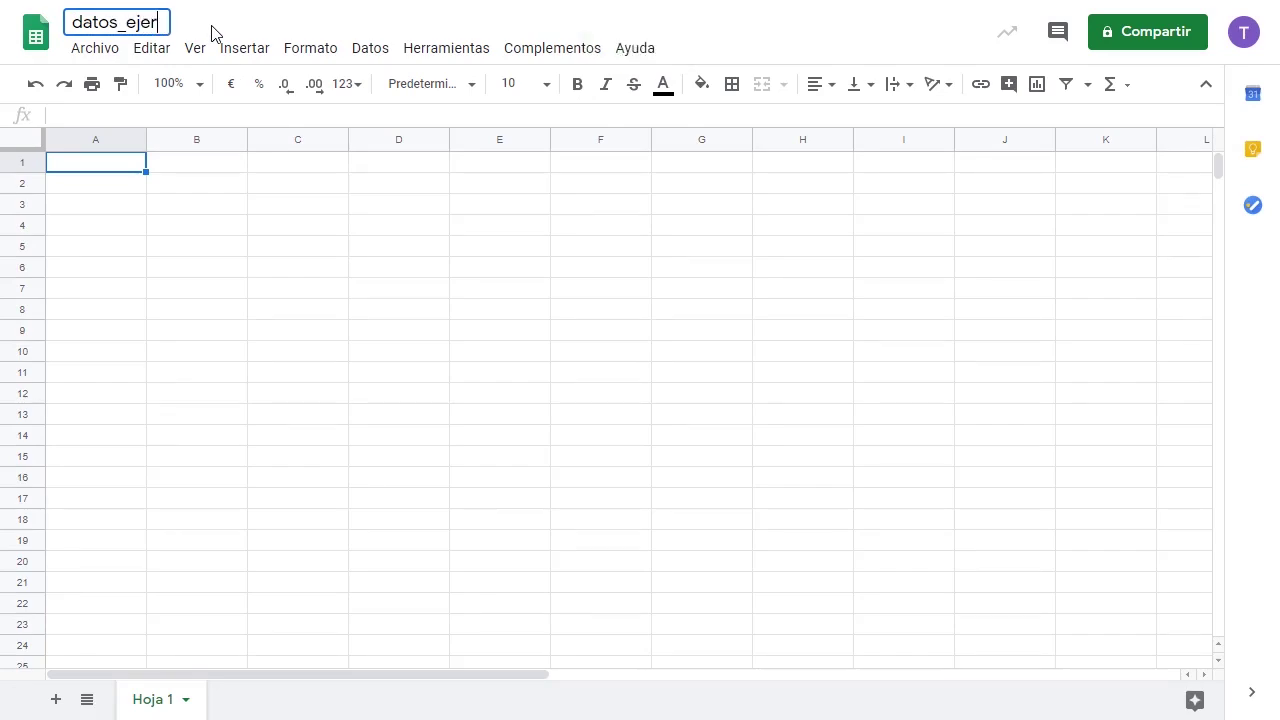
- Review the file options of the new spreadsheet, dismiss them and go back to the Asignatura1 folder in Drive
click(104, 49)
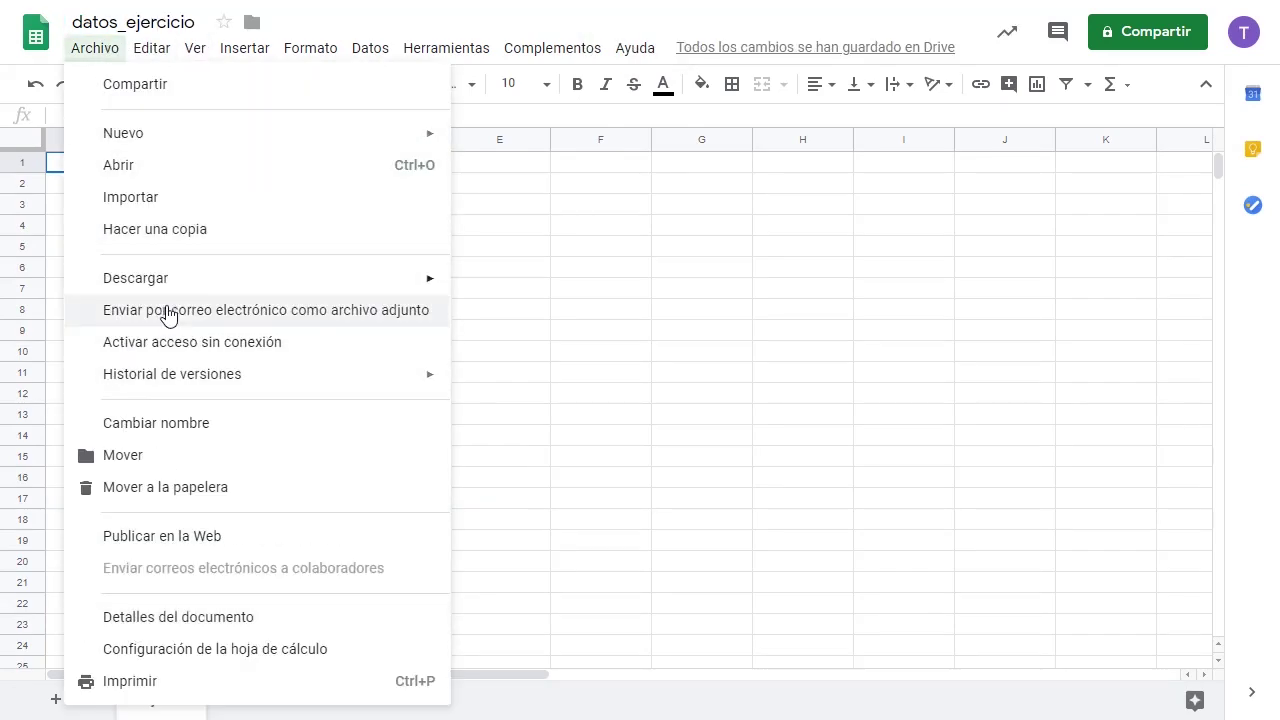
click(800, 416)
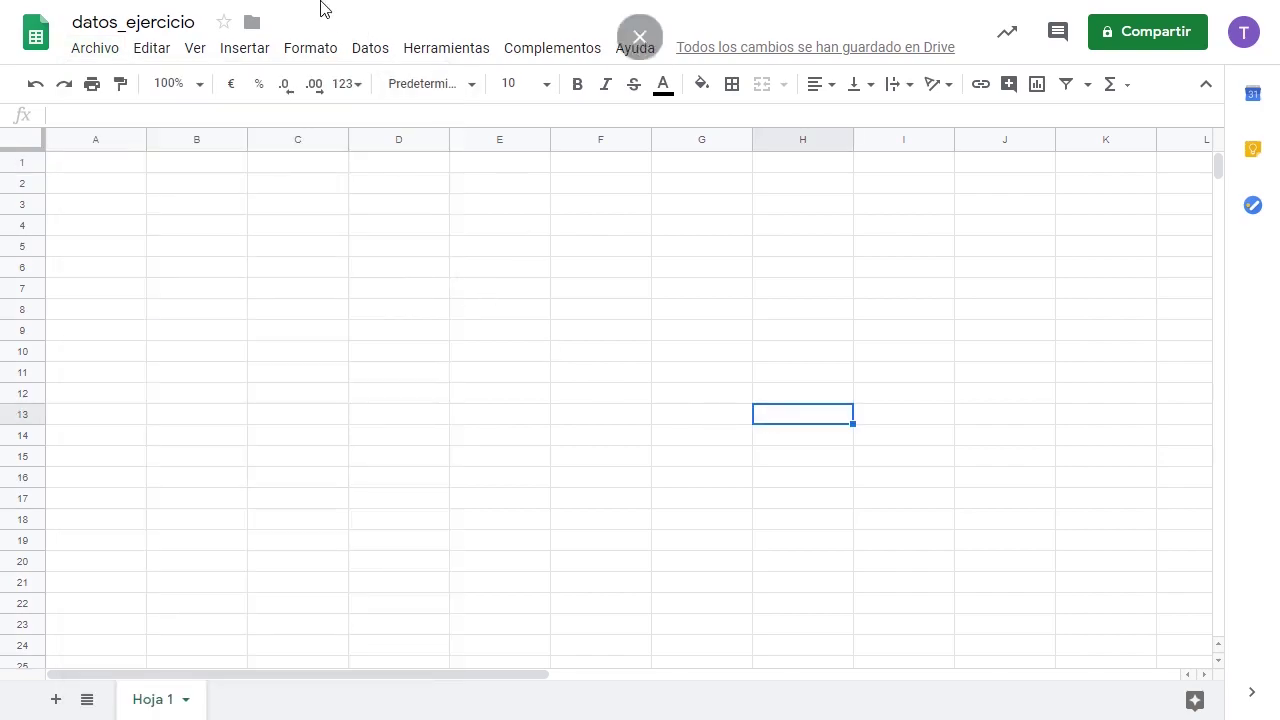
click(322, 8)
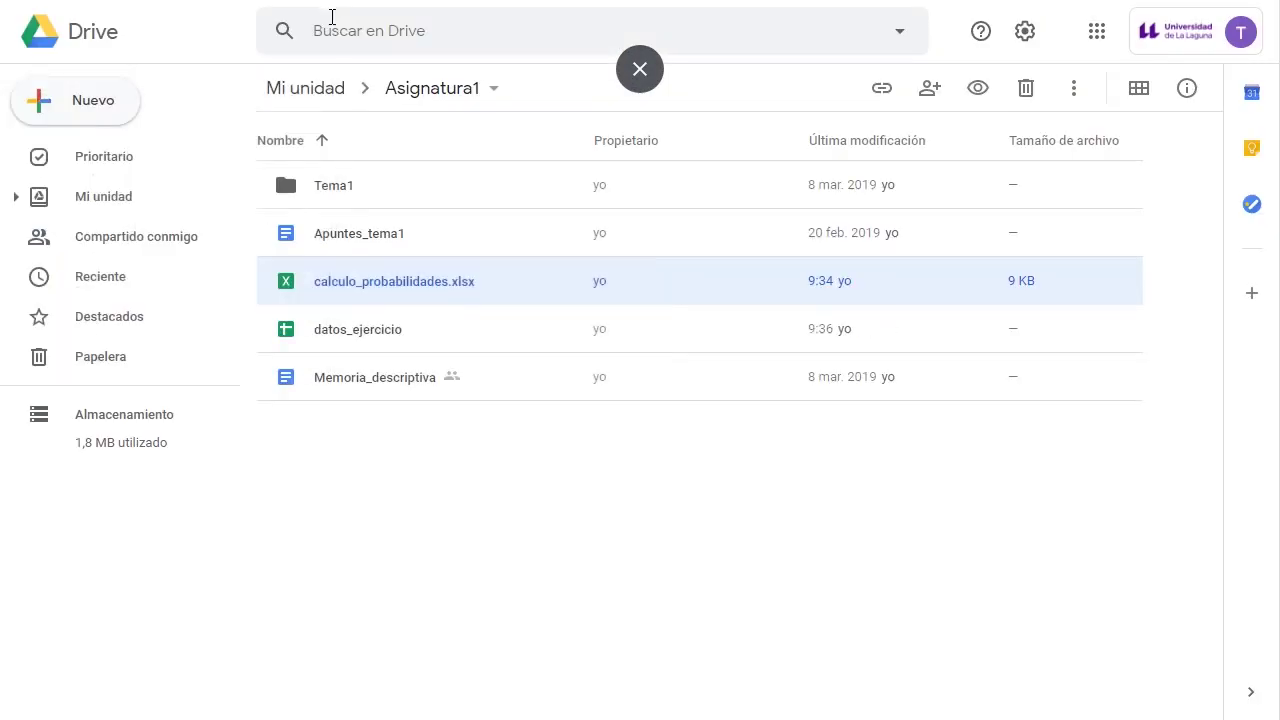
- Compare the entries of calculo_probabilidades.xlsx and datos_ejercicio in the folder, selecting each in turn and ending on datos_ejercicio
click(457, 586)
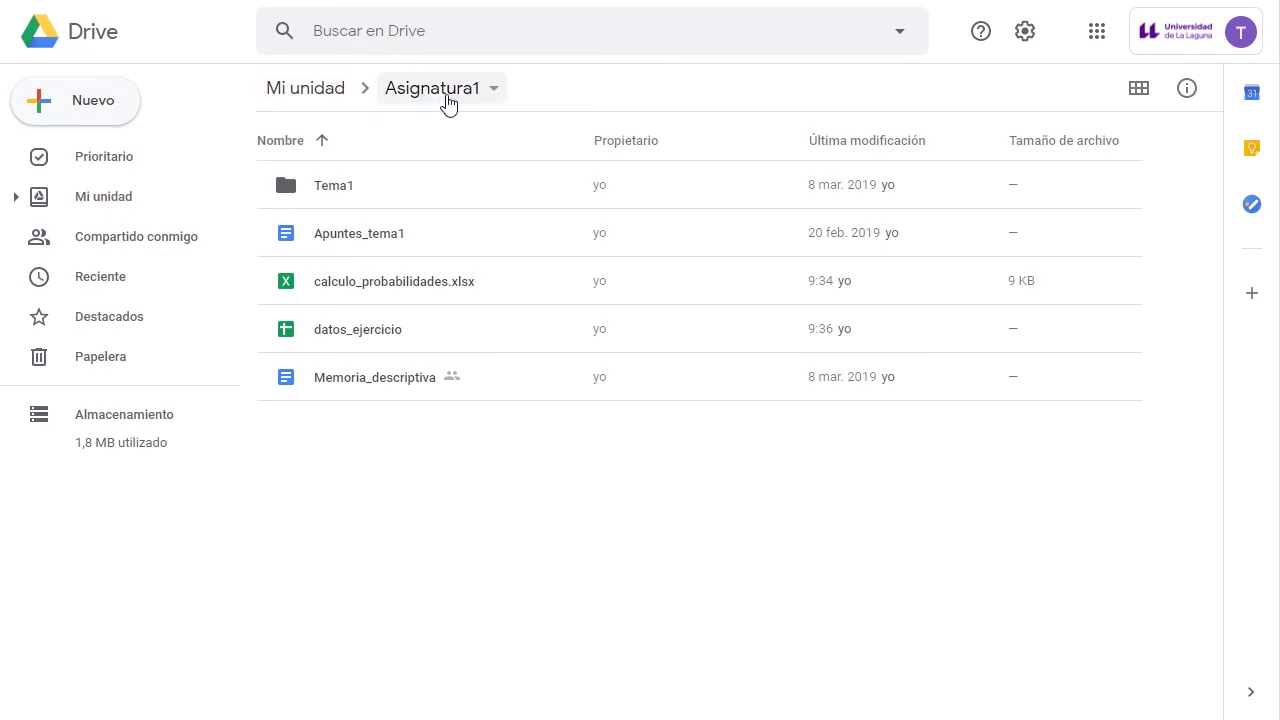
click(380, 291)
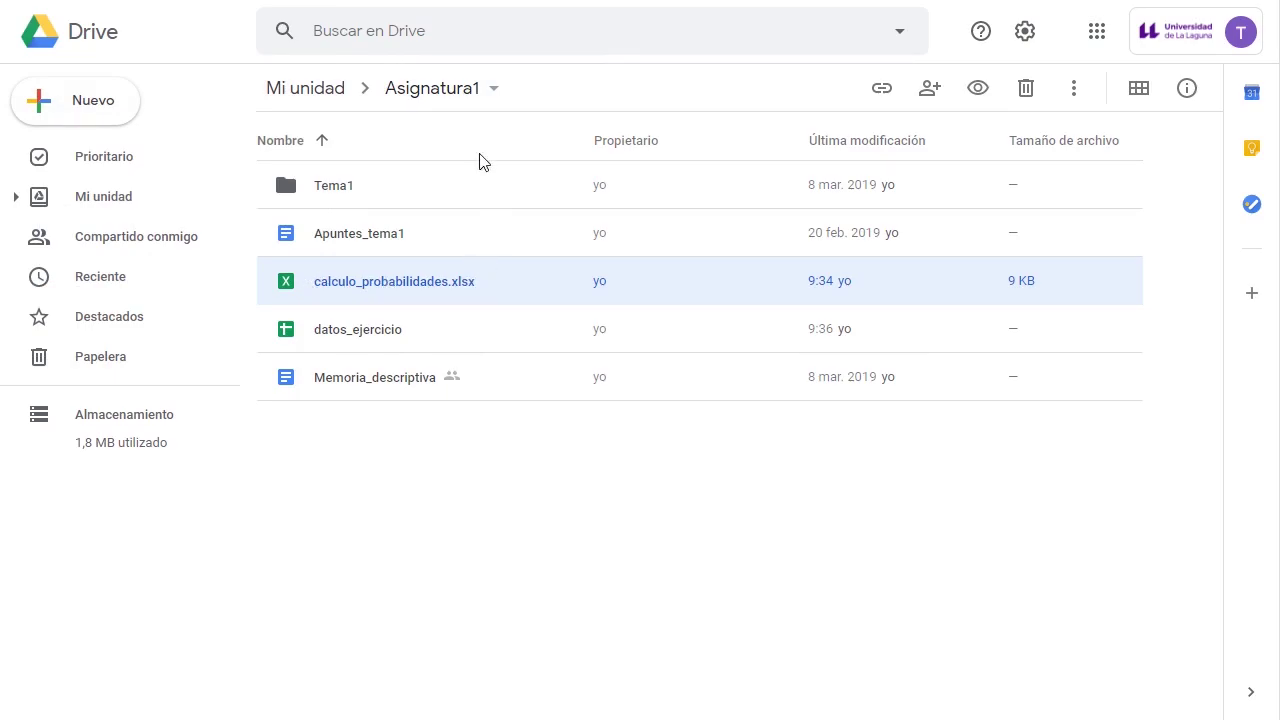
click(338, 347)
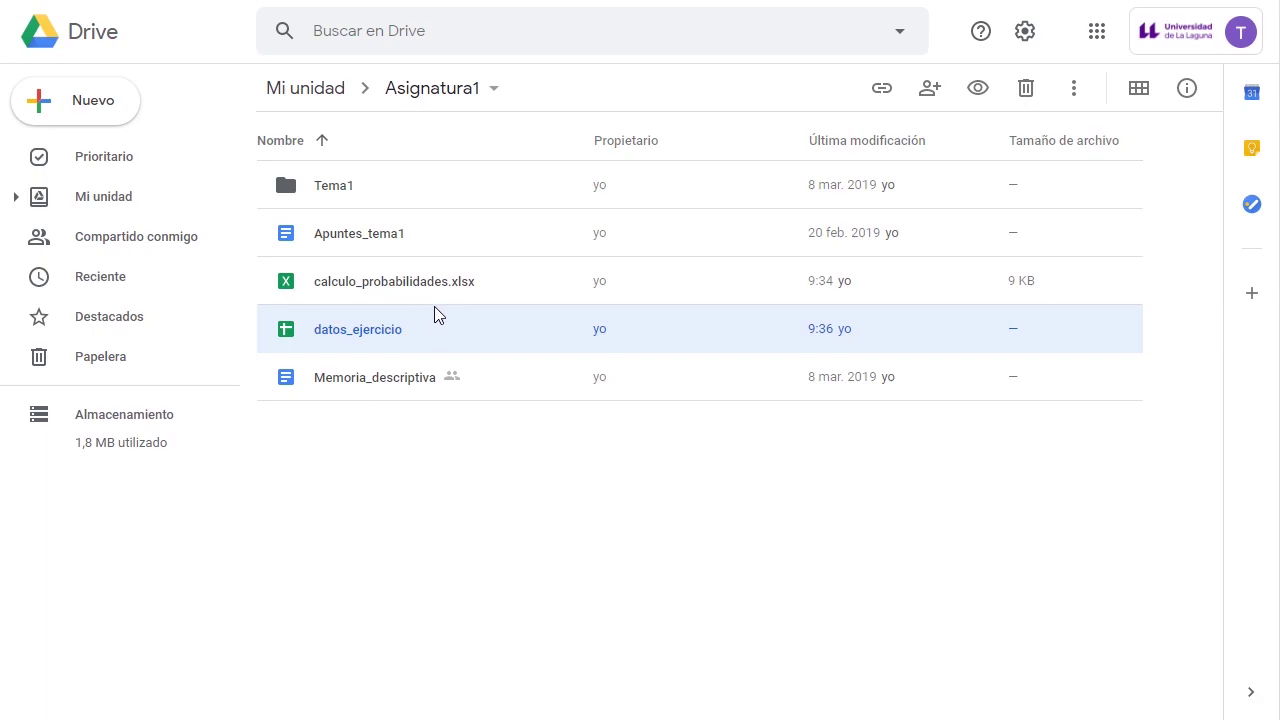
click(466, 283)
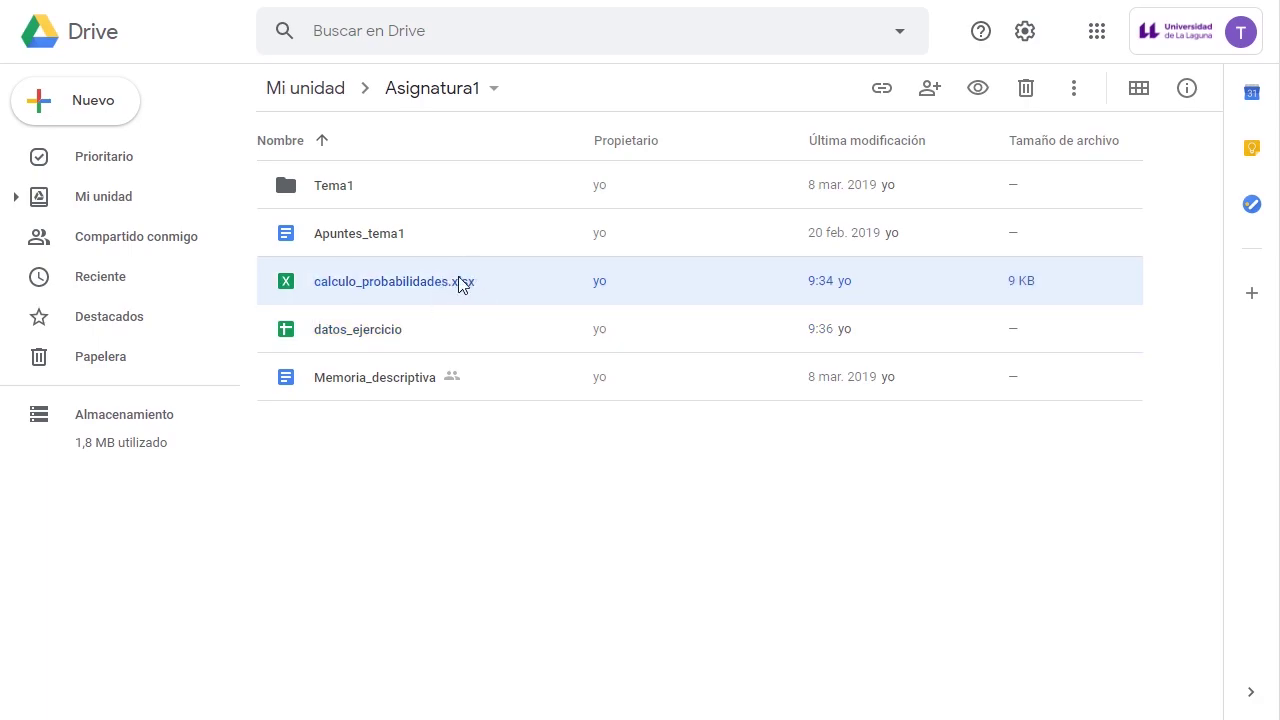
click(416, 332)
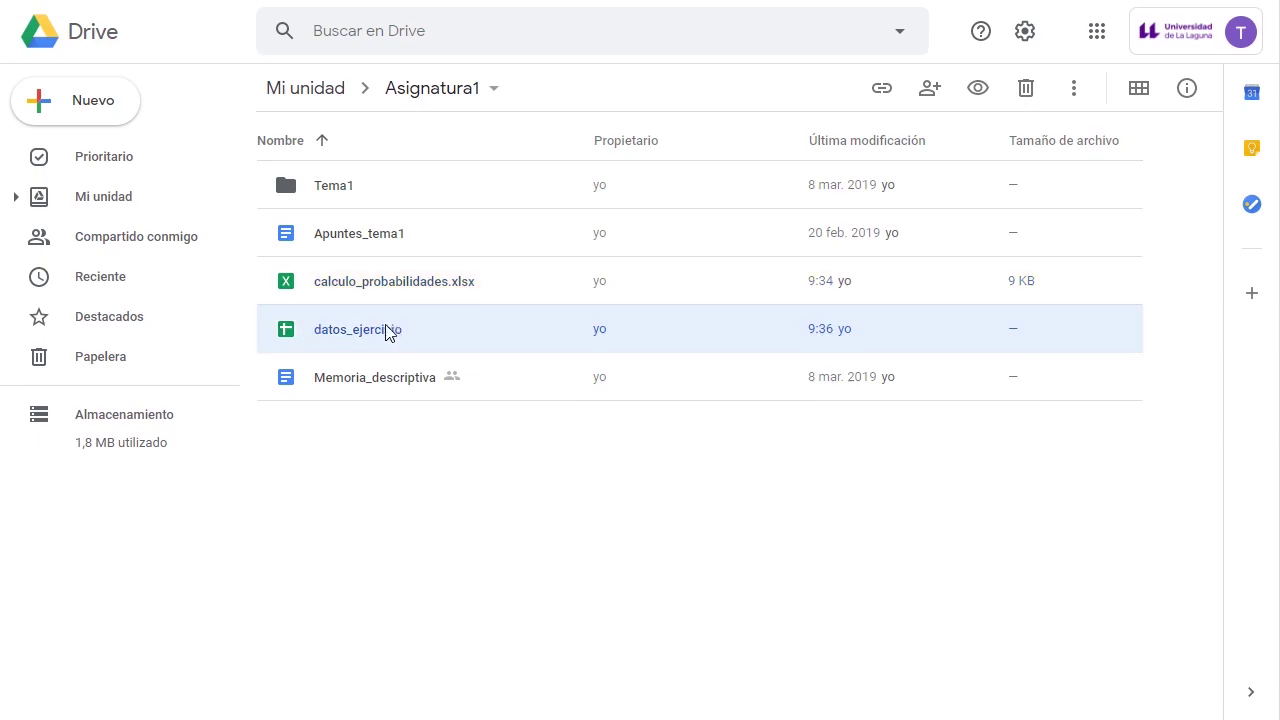